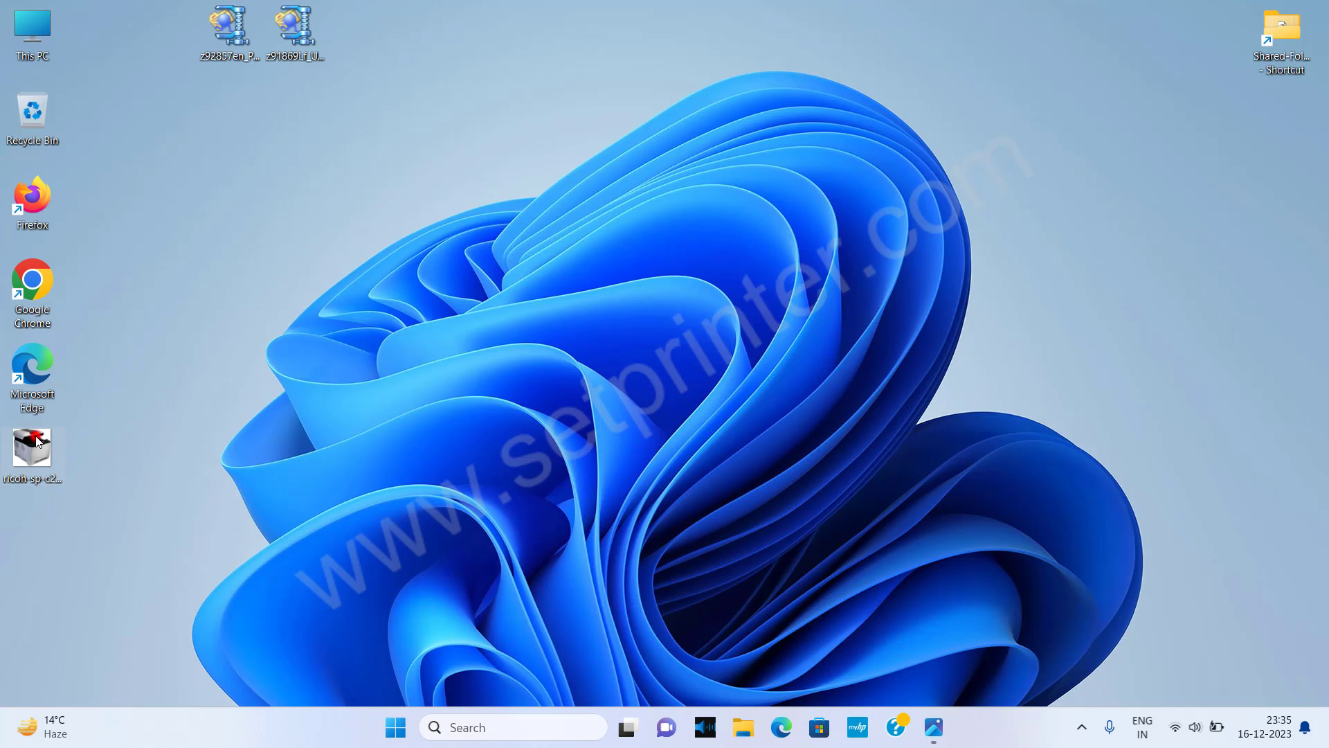
Step: View the Ricoh printer photo, close it, and select the two driver archives
{"action": "double_click", "coordinate": [36, 440]}
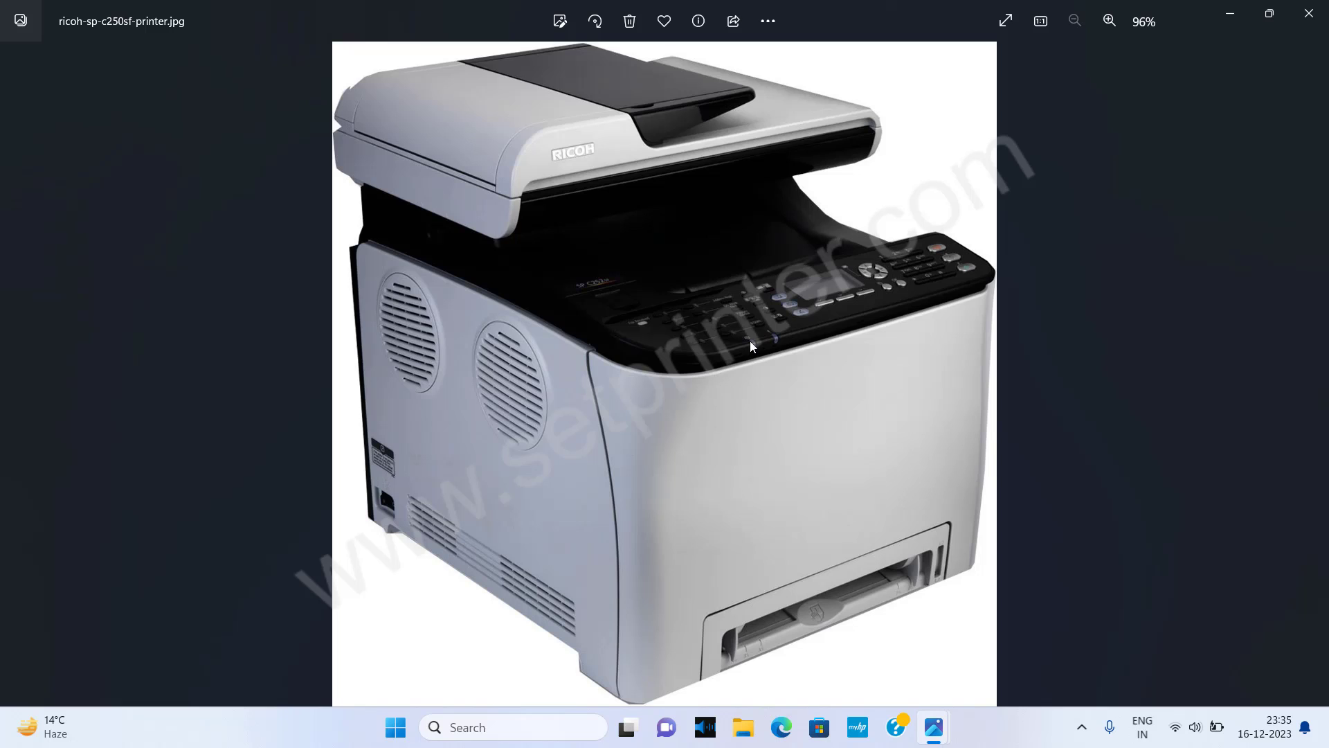
{"action": "key", "text": "super"}
{"action": "left_click", "coordinate": [1230, 19]}
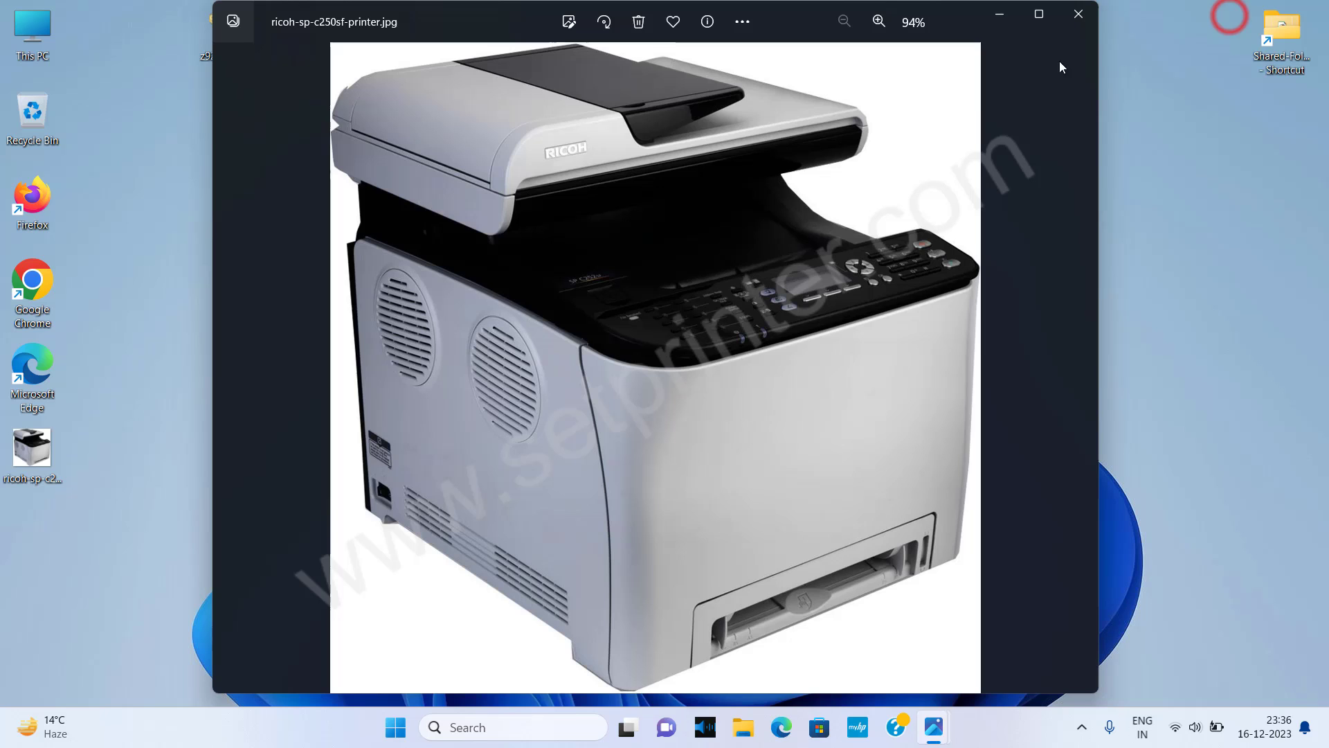
{"action": "left_click", "coordinate": [1065, 20]}
{"action": "left_click", "coordinate": [239, 32]}
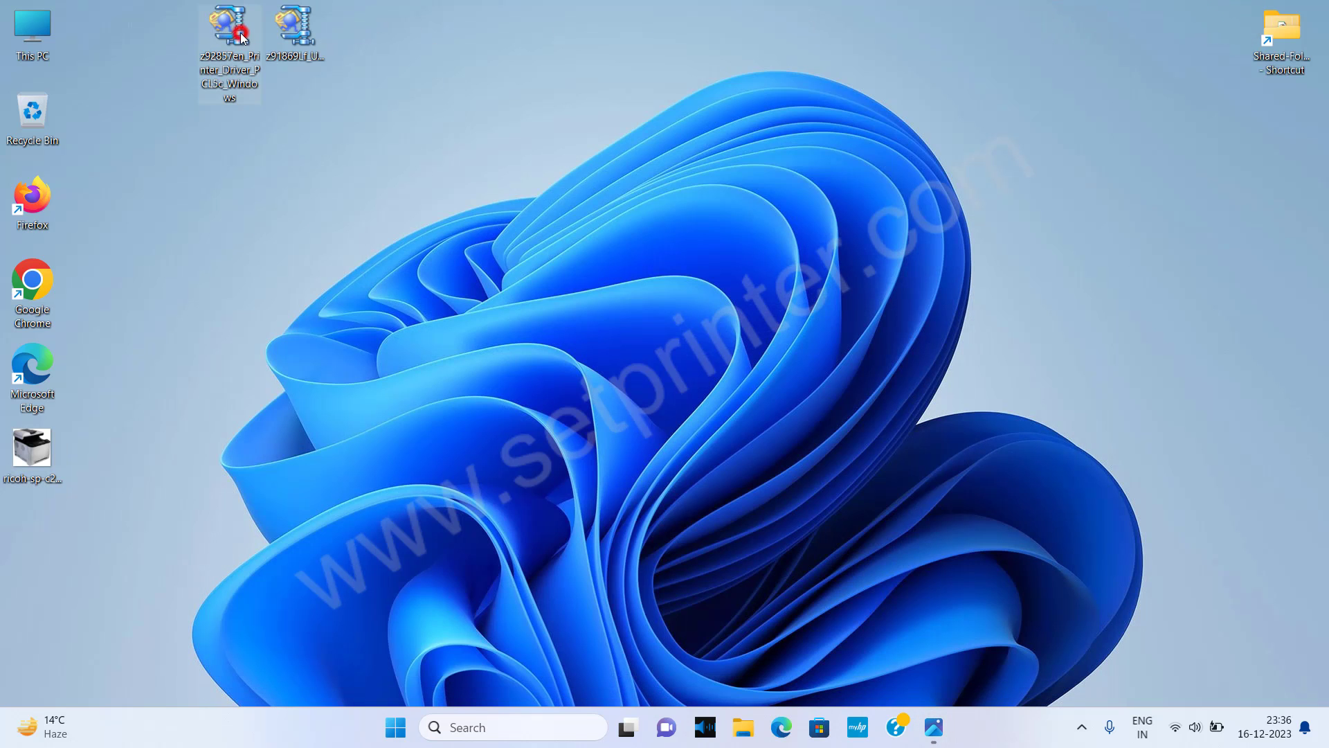
{"action": "left_click", "coordinate": [303, 34]}
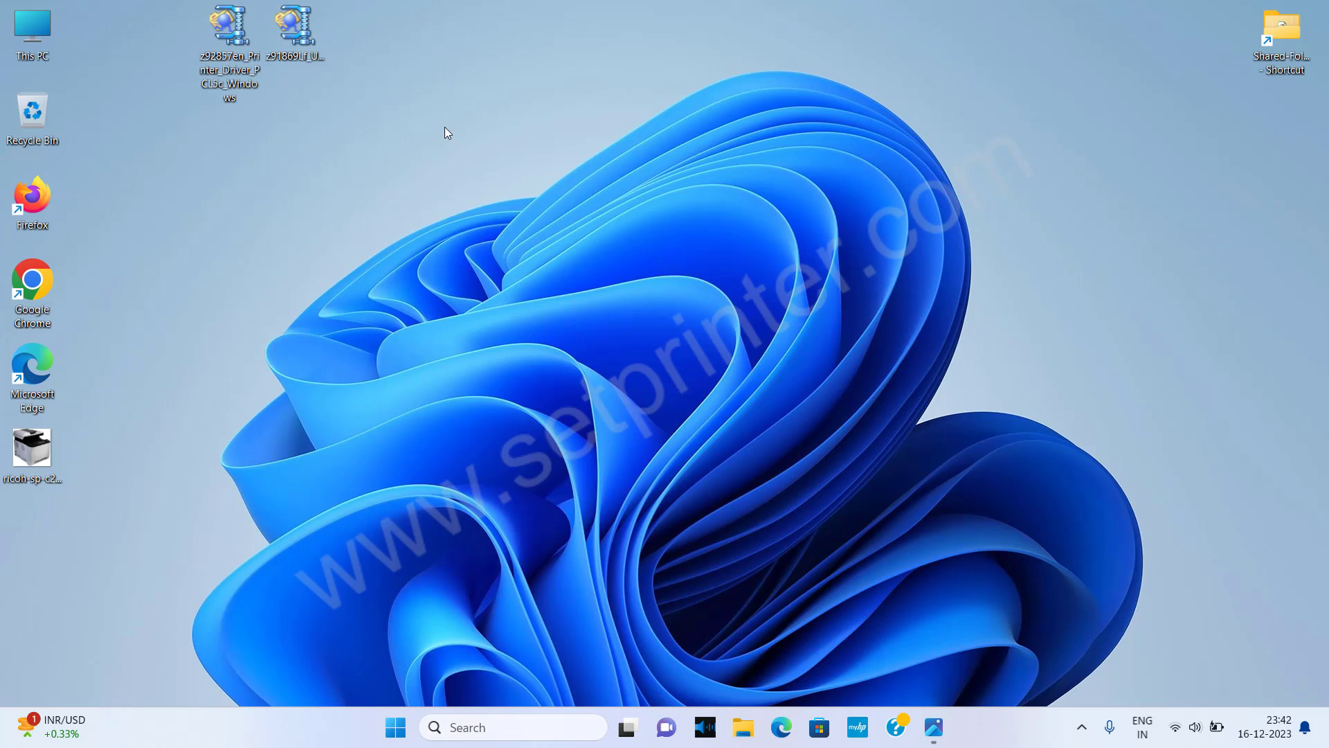
Step: Extract the printer driver archive to the Desktop and move DISK1 below the archives
{"action": "double_click", "coordinate": [241, 62]}
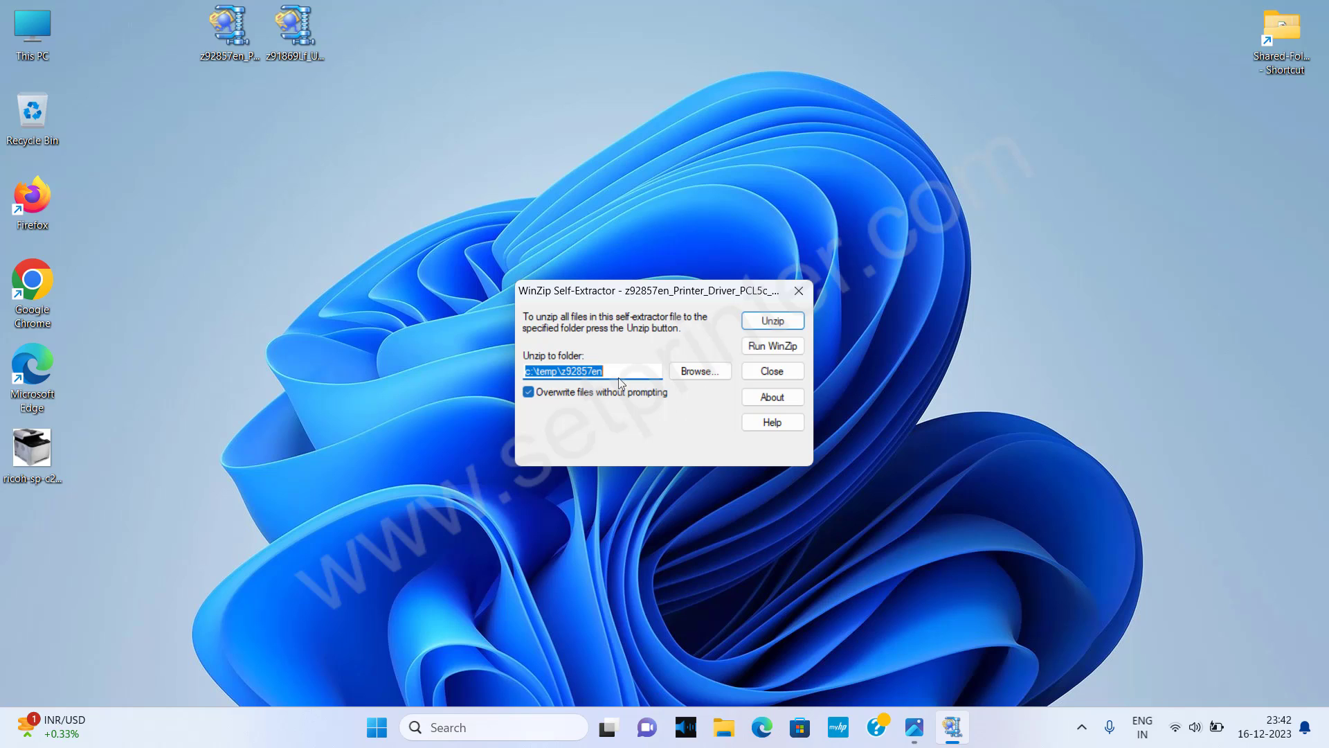
{"action": "left_click", "coordinate": [693, 371]}
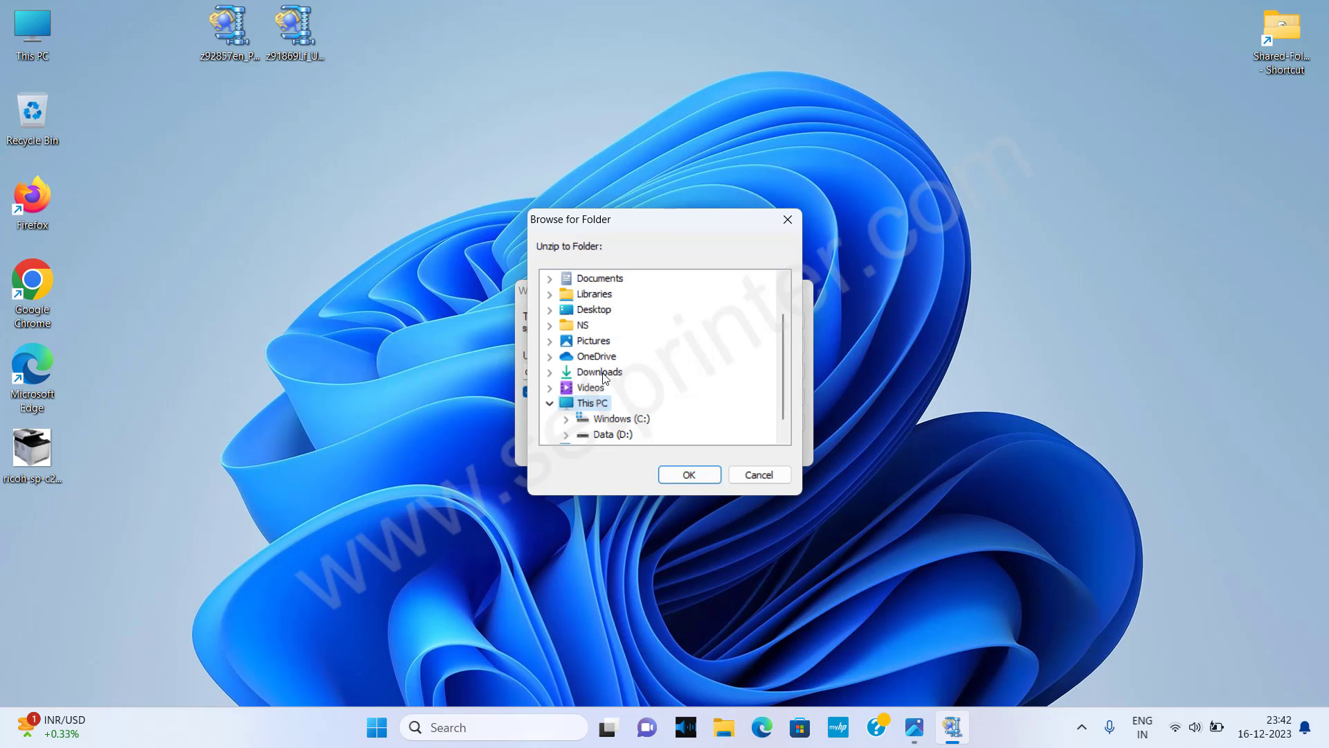
{"action": "left_click", "coordinate": [597, 311]}
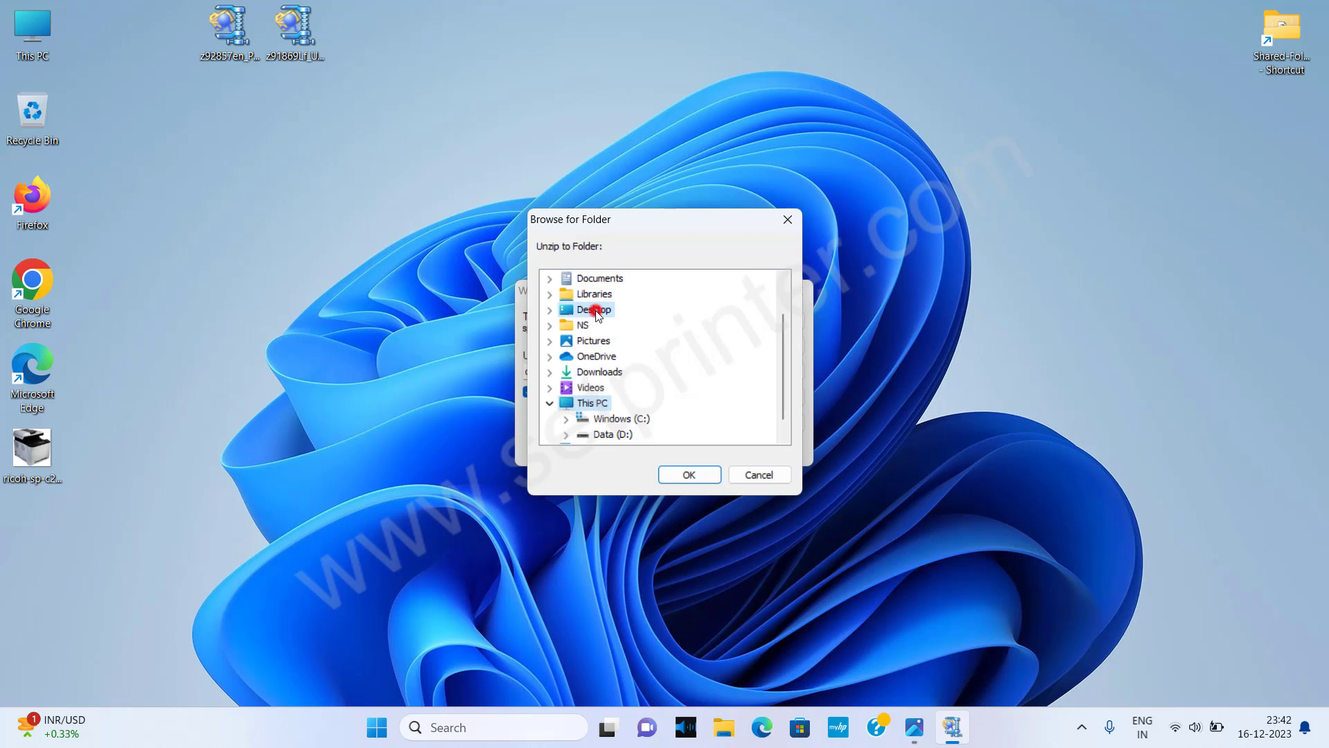
{"action": "left_click", "coordinate": [690, 475]}
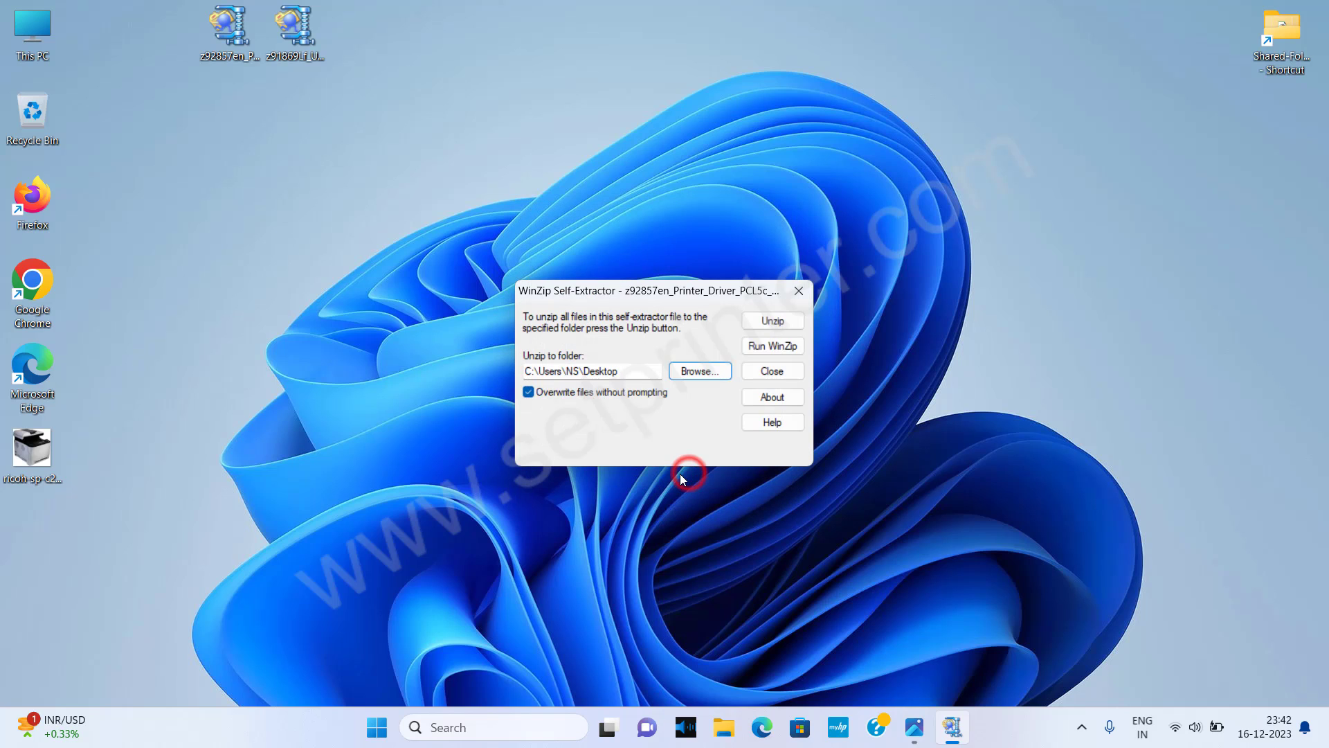
{"action": "left_click", "coordinate": [772, 323]}
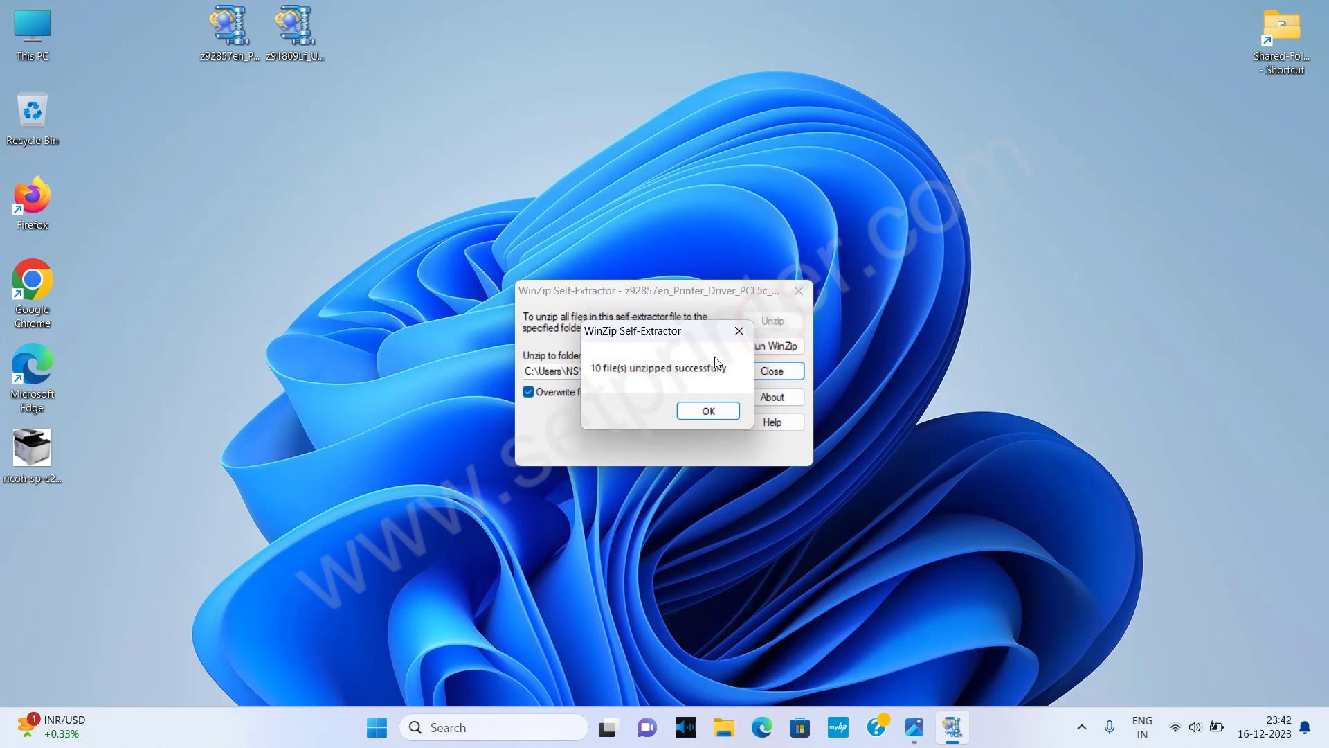
{"action": "left_click", "coordinate": [706, 410]}
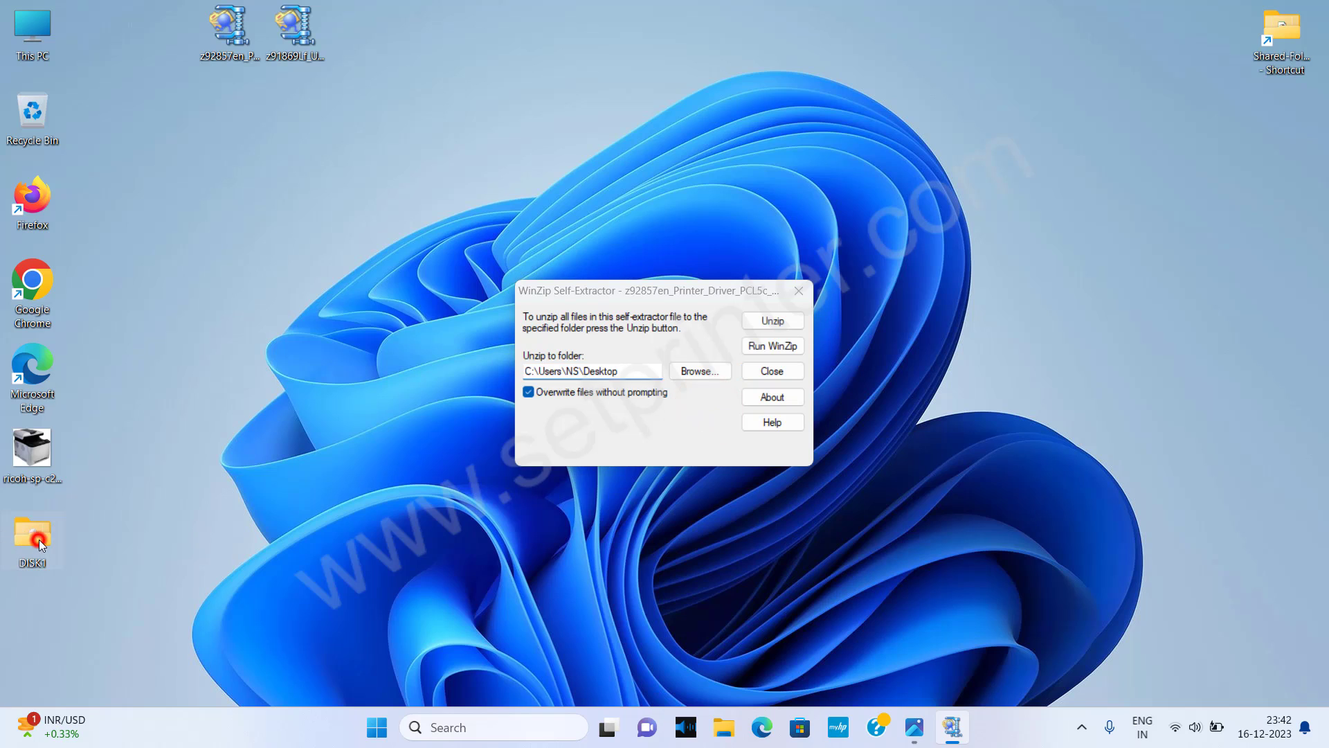
{"action": "mouse_move", "coordinate": [39, 539]}
{"action": "left_mouse_down"}
{"action": "mouse_move", "coordinate": [247, 265]}
{"action": "mouse_move", "coordinate": [258, 141]}
{"action": "mouse_move", "coordinate": [241, 116]}
{"action": "left_mouse_up"}
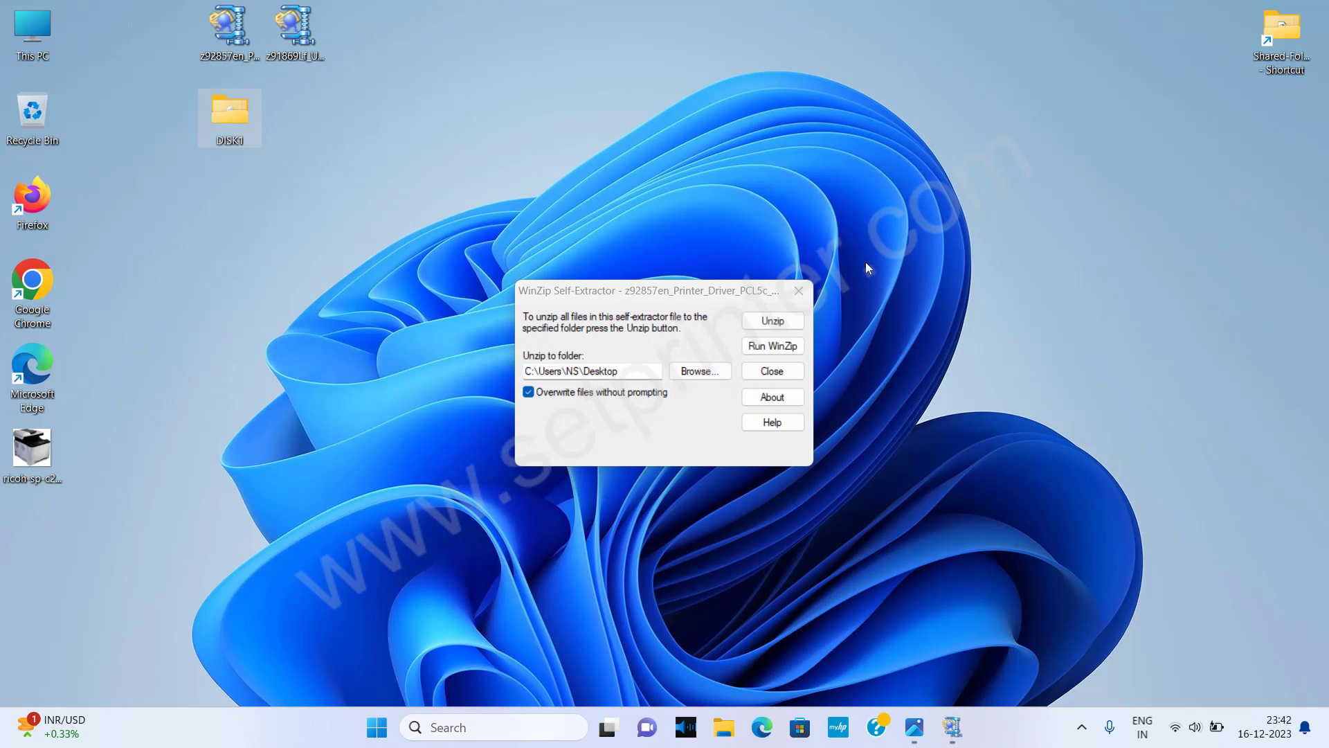
{"action": "left_click", "coordinate": [800, 290]}
{"action": "left_click", "coordinate": [542, 241]}
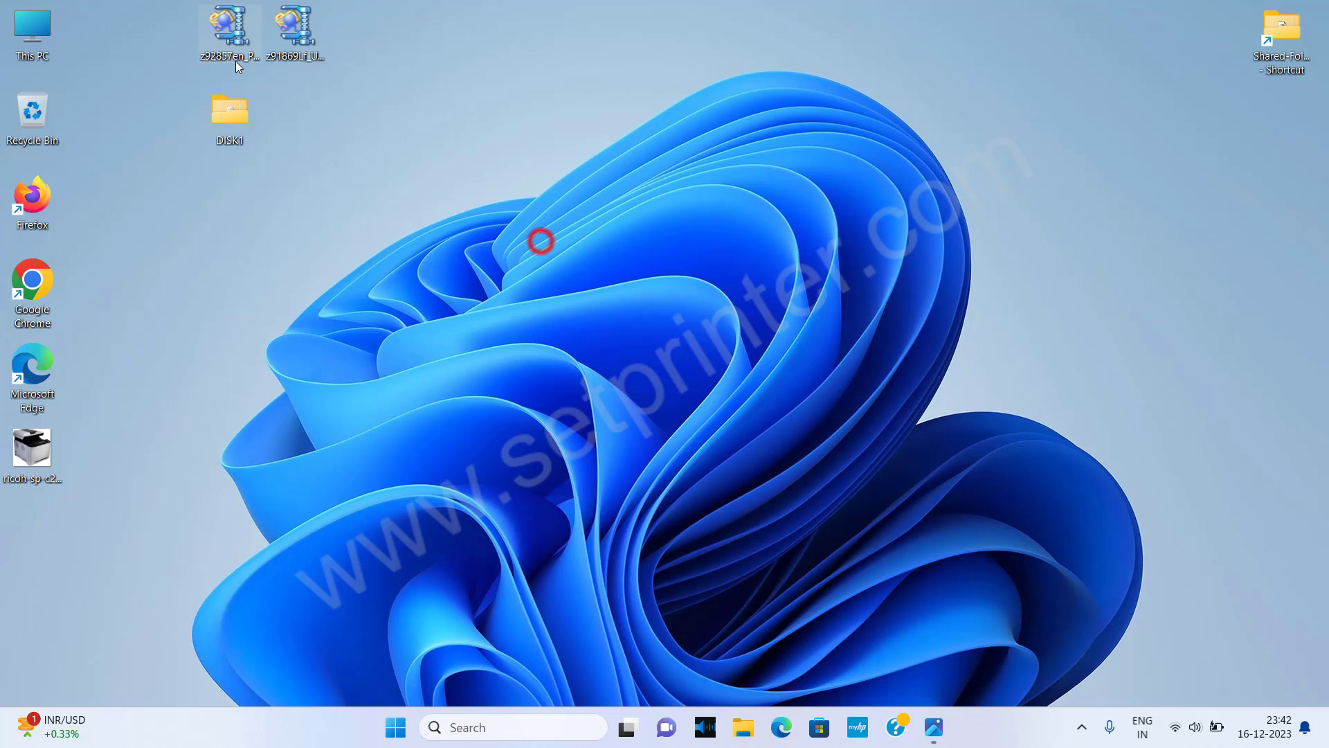
Step: Extract z91869Lf_USB_Scan_Driver to the Desktop and place its USB folder beside DISK1
{"action": "double_click", "coordinate": [304, 27]}
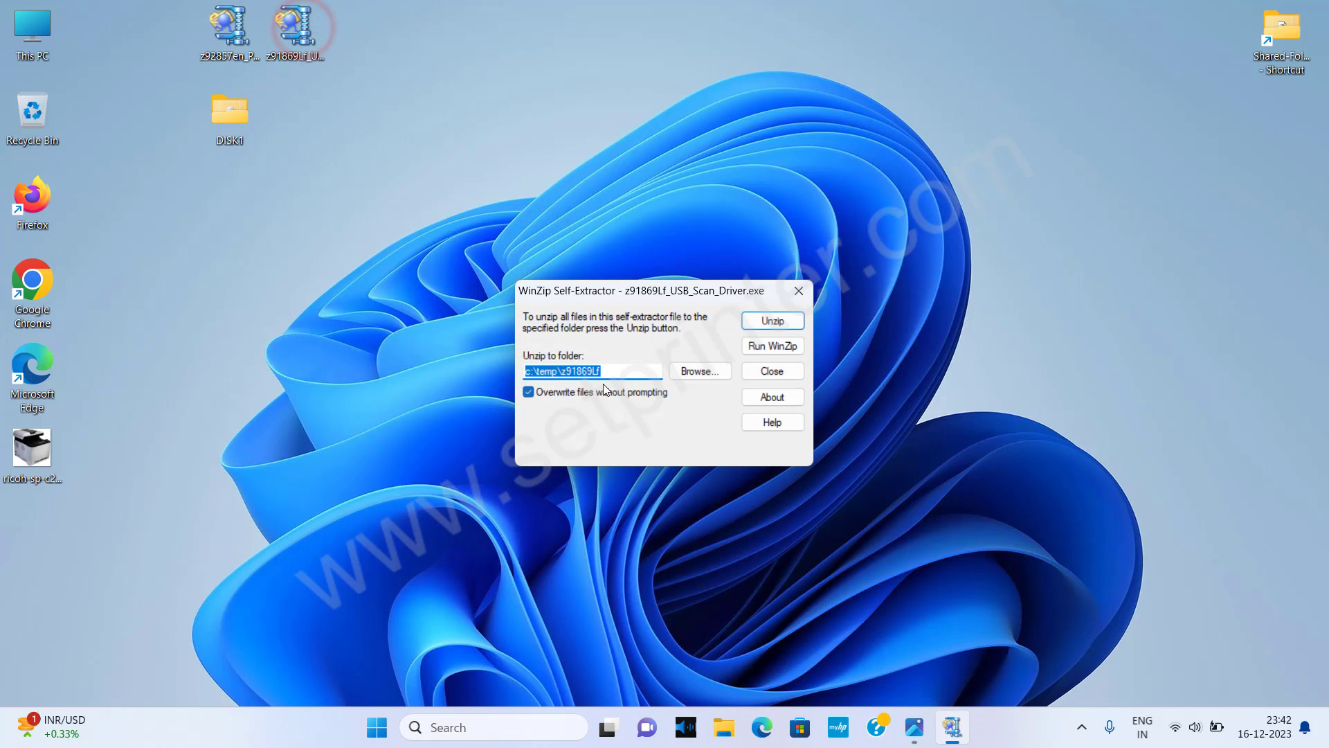
{"action": "left_click", "coordinate": [697, 372]}
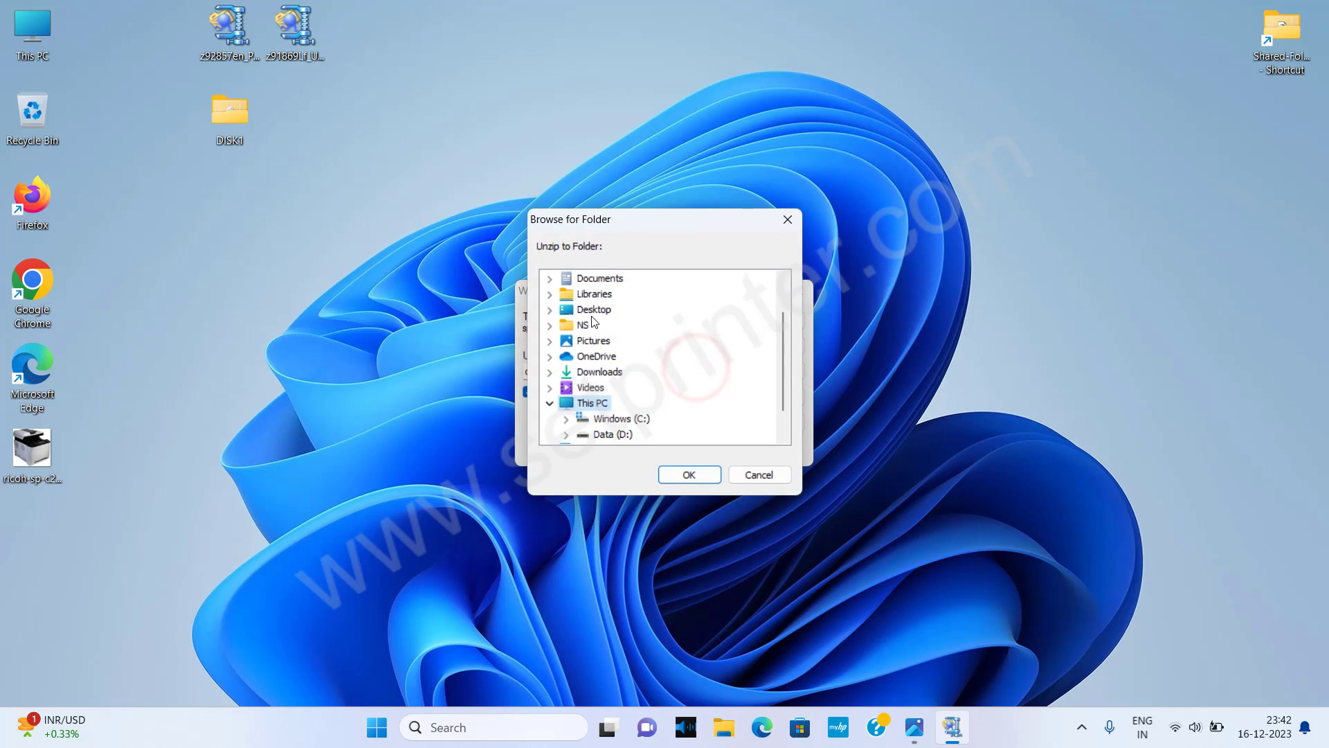
{"action": "left_click", "coordinate": [589, 311]}
{"action": "left_click", "coordinate": [695, 475]}
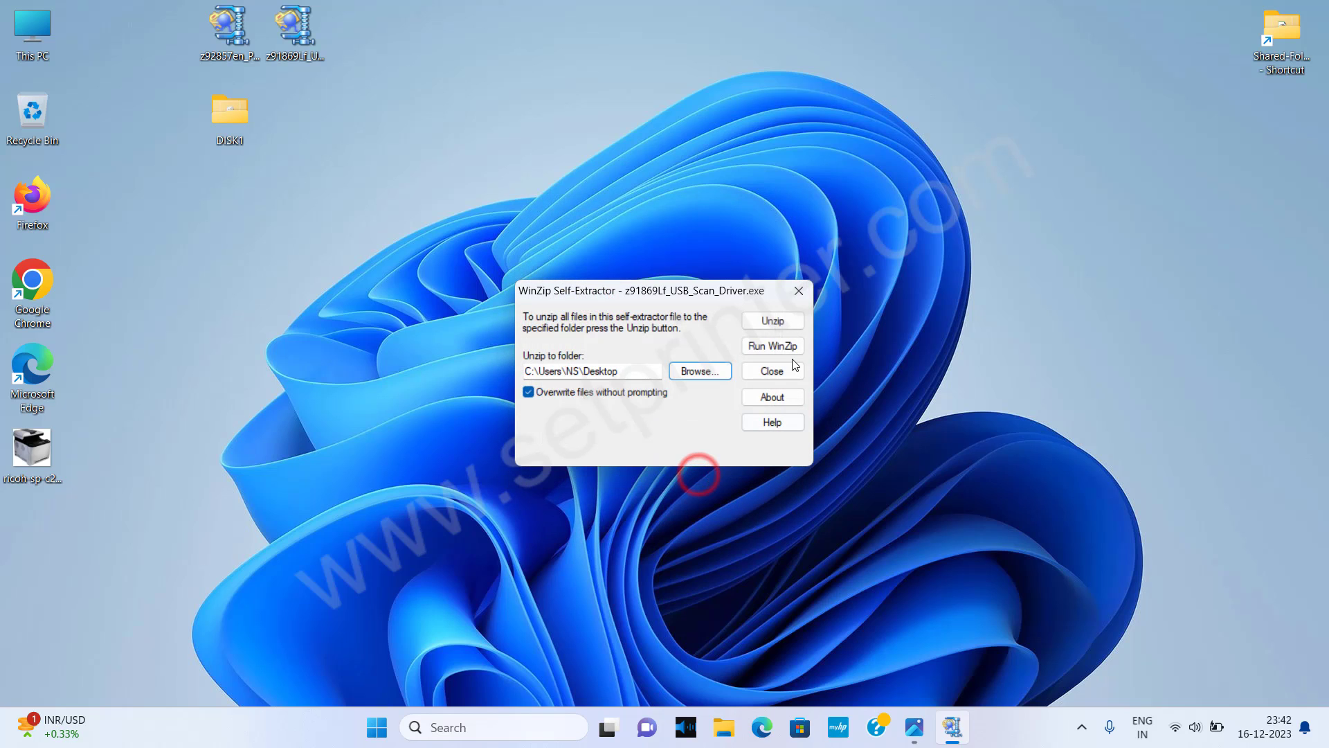
{"action": "left_click", "coordinate": [786, 324]}
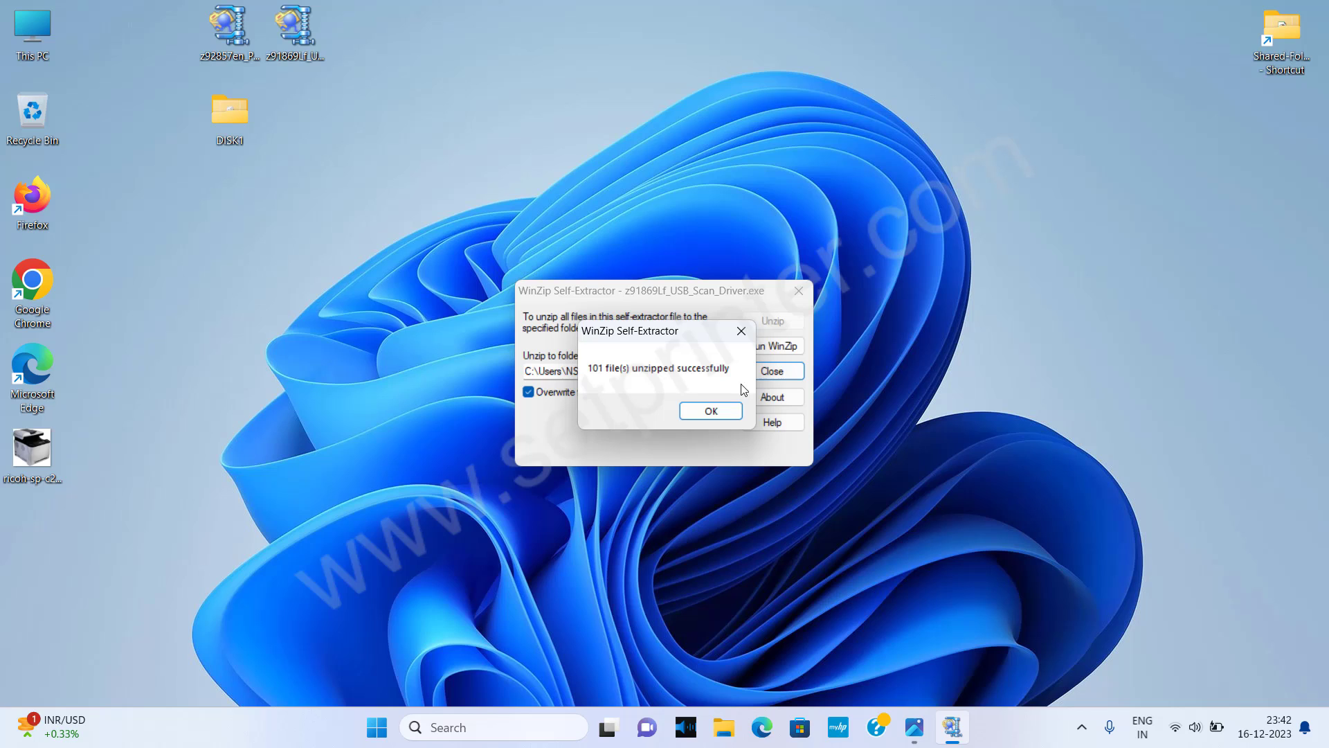
{"action": "left_click", "coordinate": [716, 409]}
{"action": "left_click", "coordinate": [799, 290]}
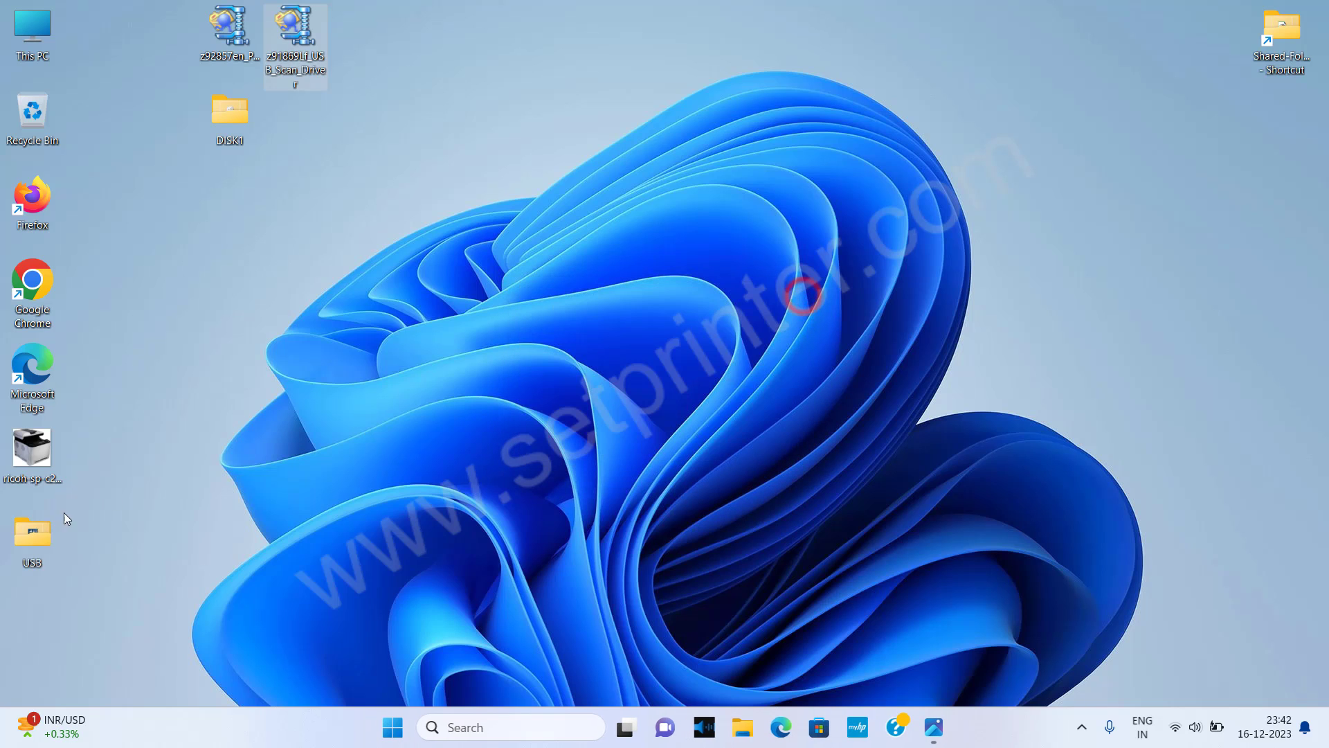
{"action": "mouse_move", "coordinate": [36, 536]}
{"action": "left_mouse_down"}
{"action": "mouse_move", "coordinate": [293, 106]}
{"action": "mouse_move", "coordinate": [293, 119]}
{"action": "left_mouse_up"}
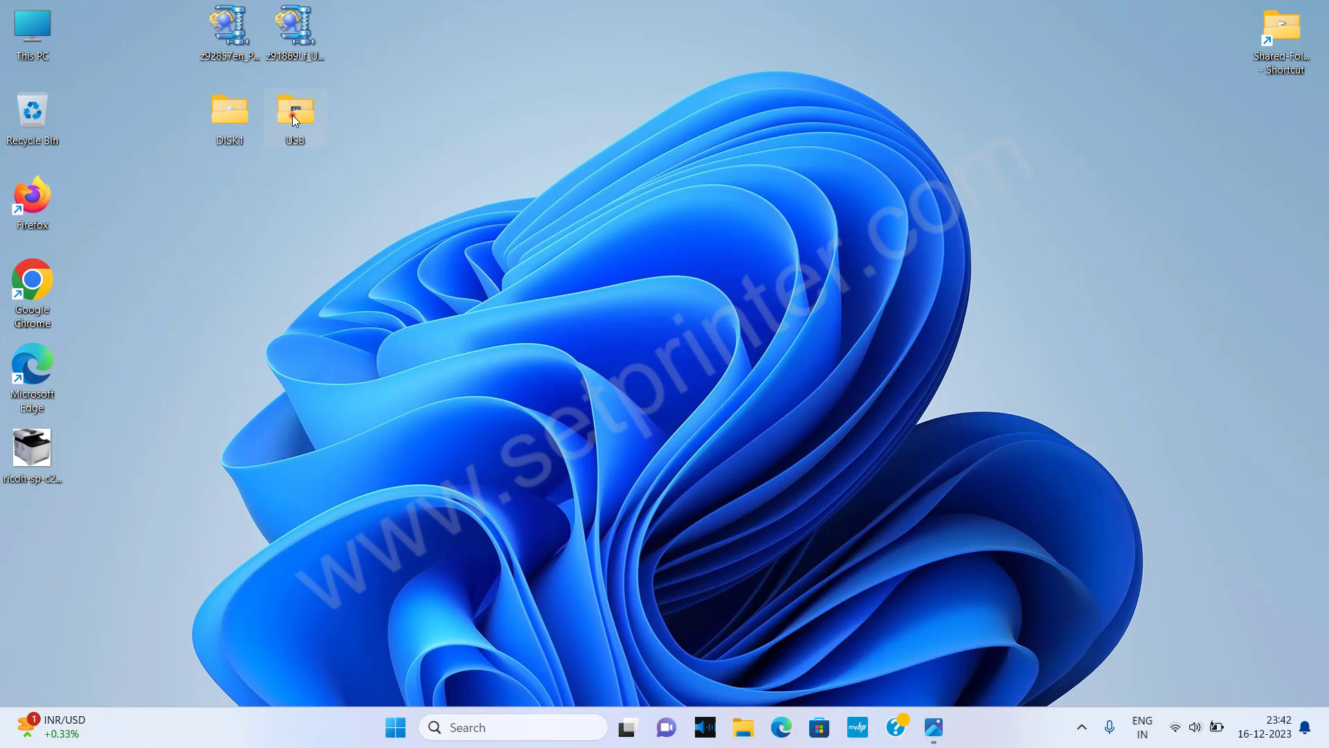
{"action": "left_click", "coordinate": [225, 115]}
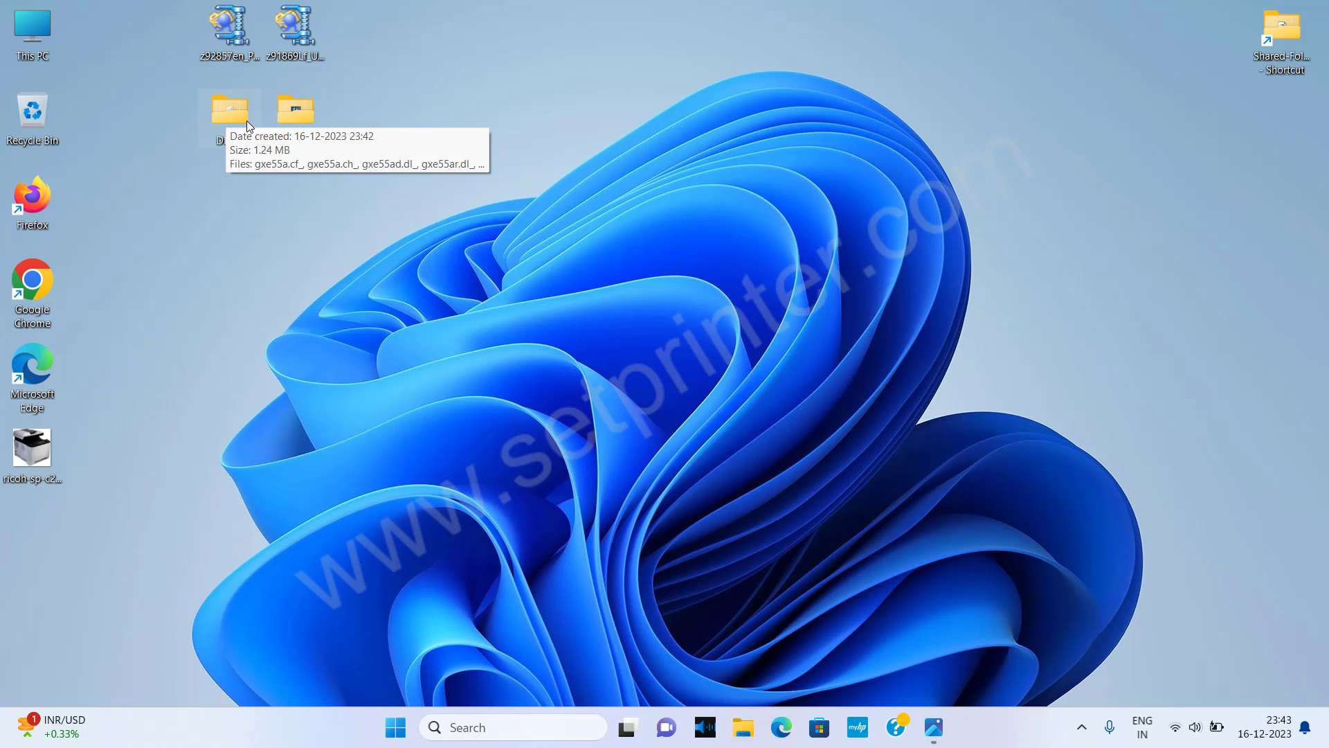
{"action": "left_click", "coordinate": [375, 252]}
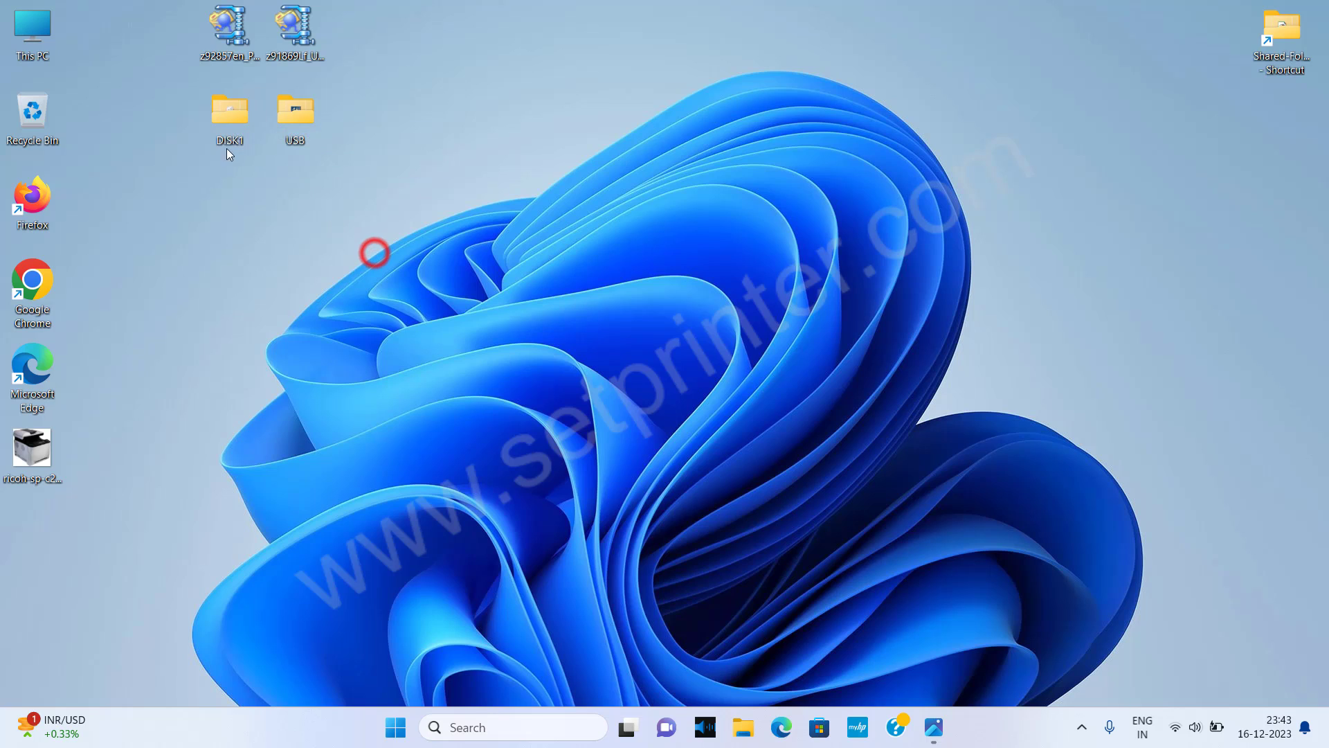
Step: Launch Settings, reach Bluetooth & devices > Printers & scanners, and start Add device
{"action": "left_click", "coordinate": [231, 110]}
{"action": "left_click", "coordinate": [344, 219]}
{"action": "left_click", "coordinate": [395, 727]}
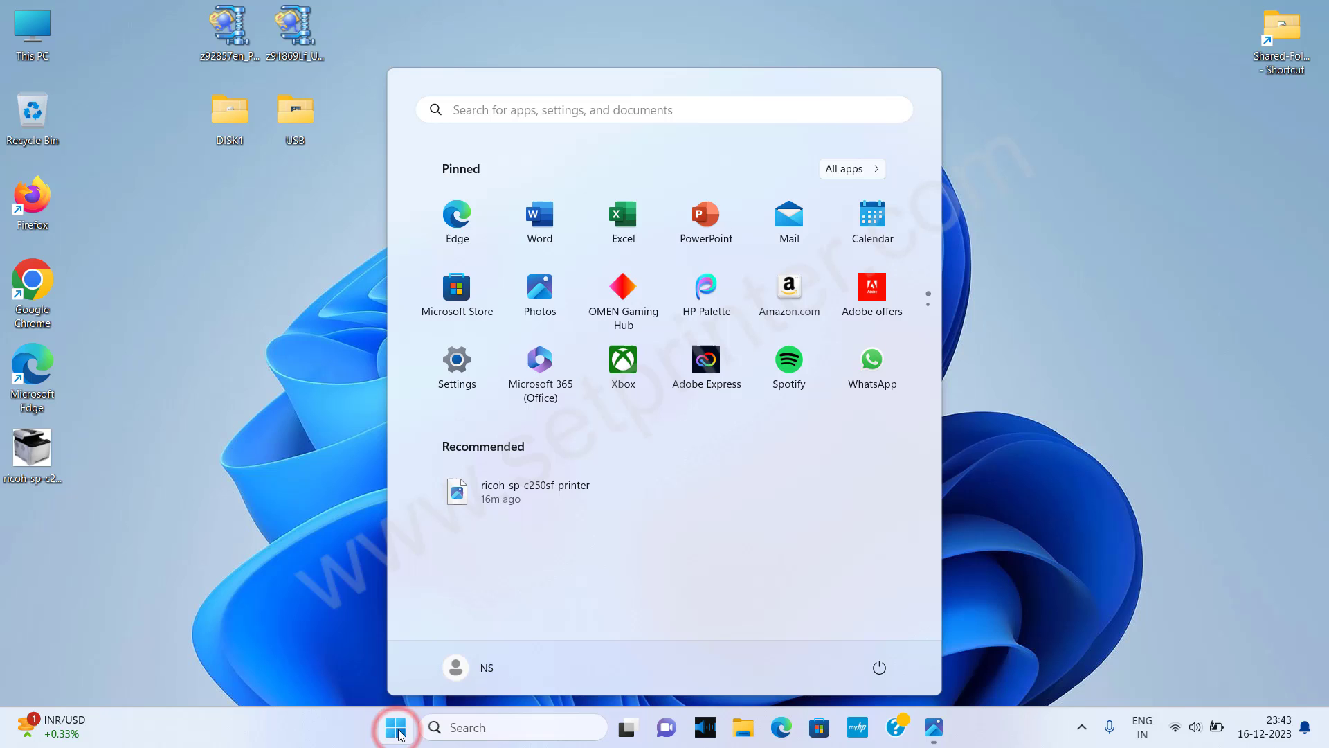
{"action": "left_click", "coordinate": [456, 362]}
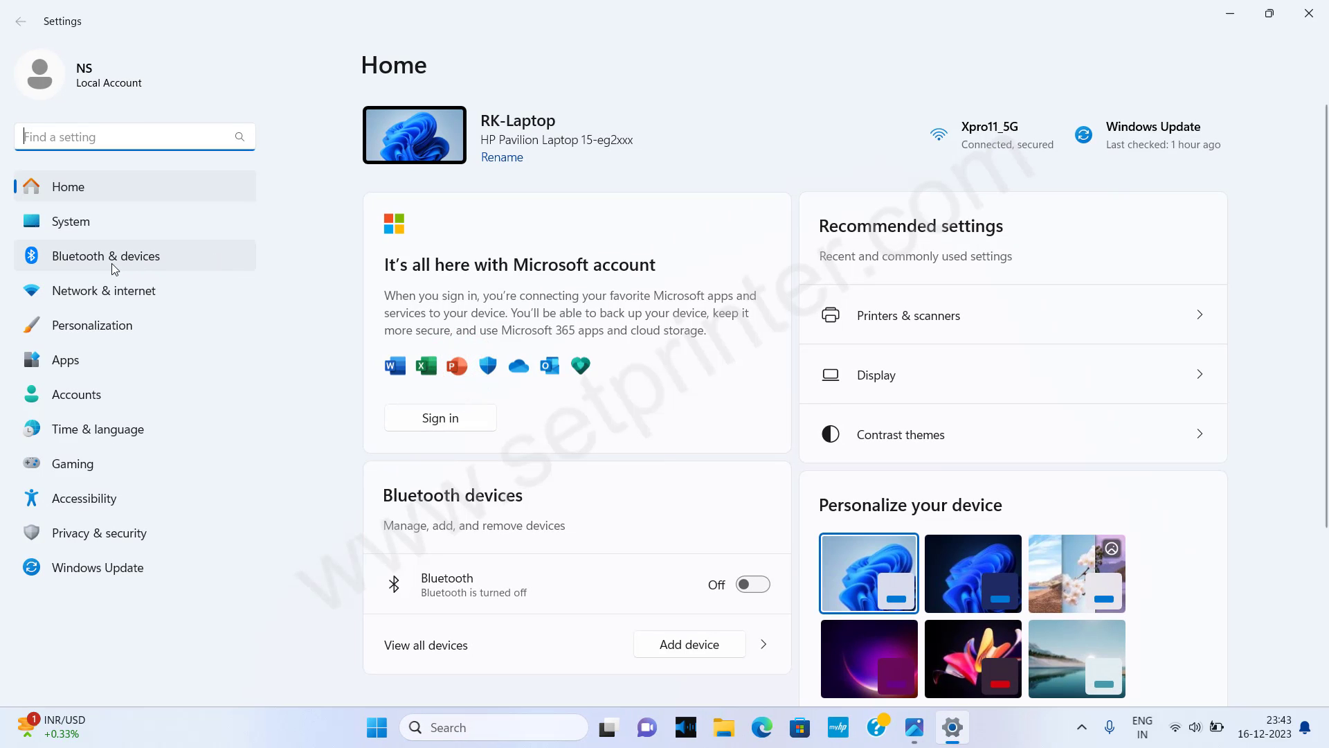
{"action": "left_click", "coordinate": [125, 261]}
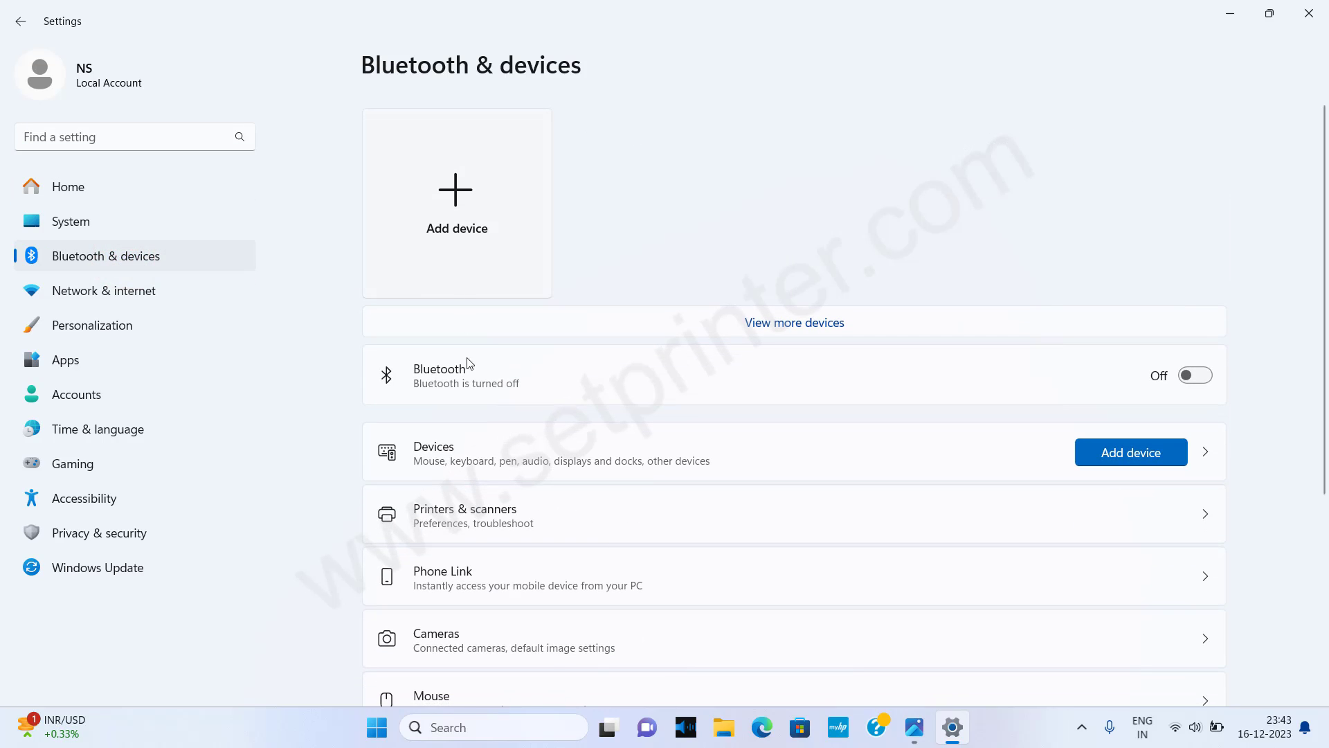
{"action": "left_click", "coordinate": [487, 524]}
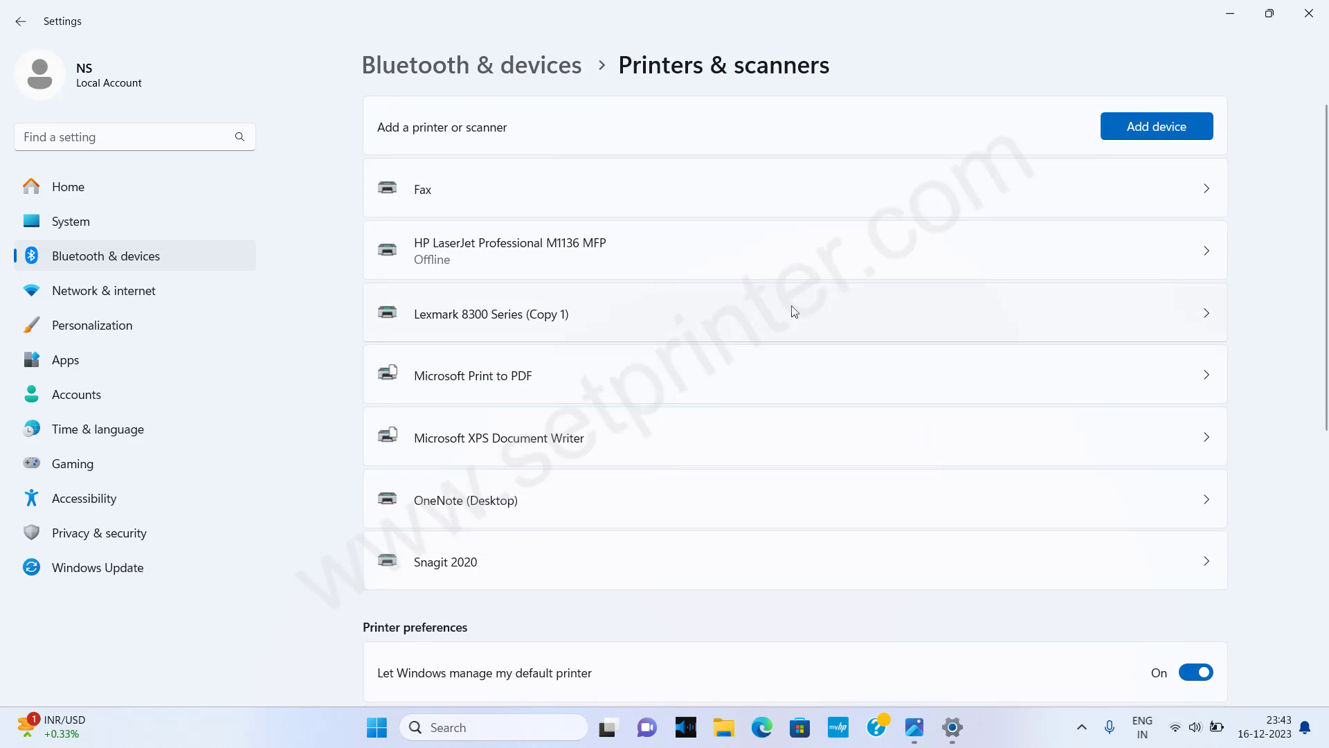
{"action": "left_click", "coordinate": [1157, 134]}
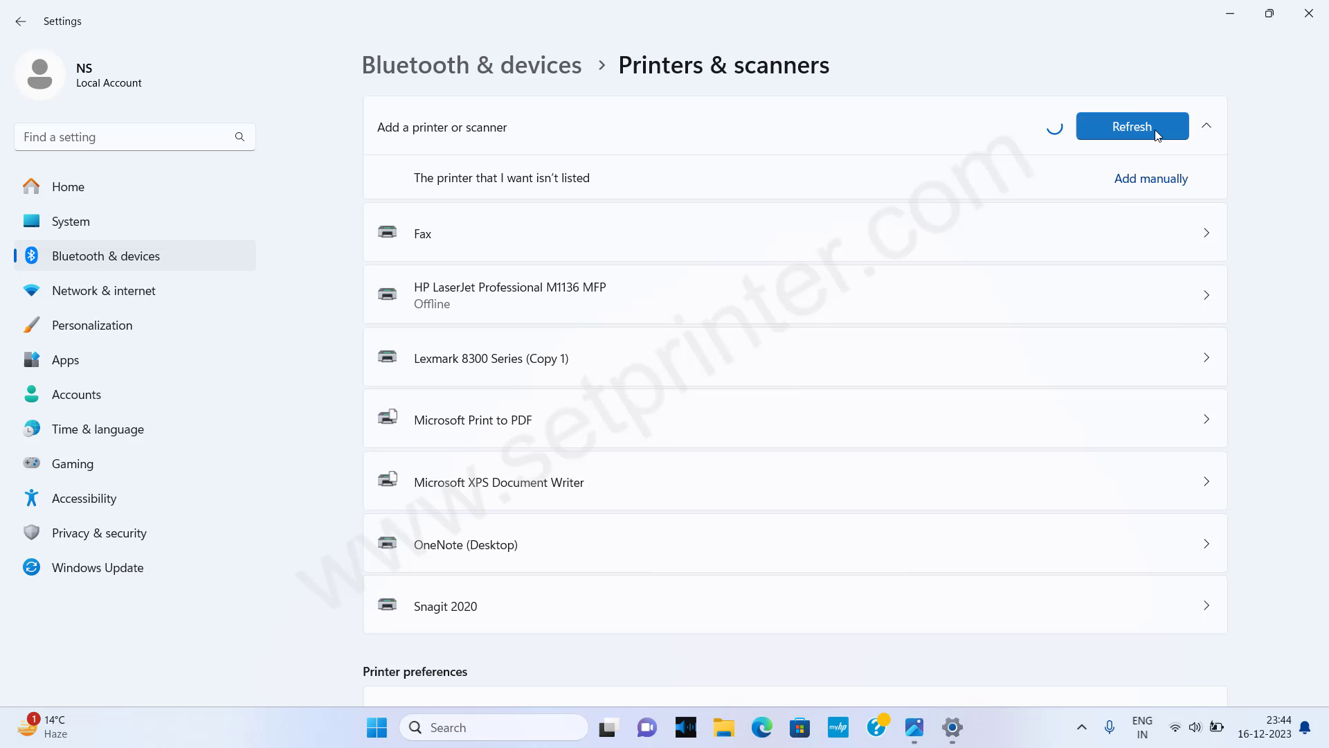
Step: Choose a local printer with manual settings using existing port USB002 (Virtual Printer Port for USB)
{"action": "left_click", "coordinate": [1152, 186]}
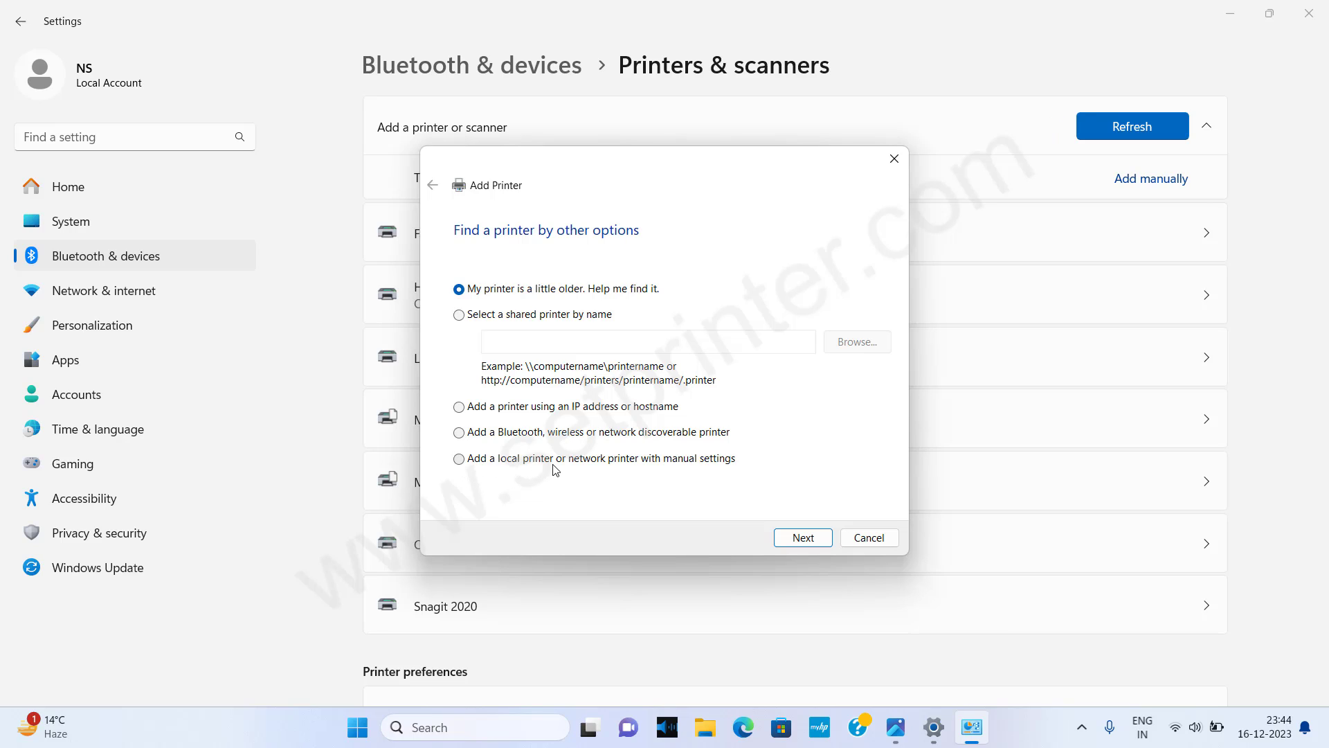
{"action": "left_click", "coordinate": [476, 463]}
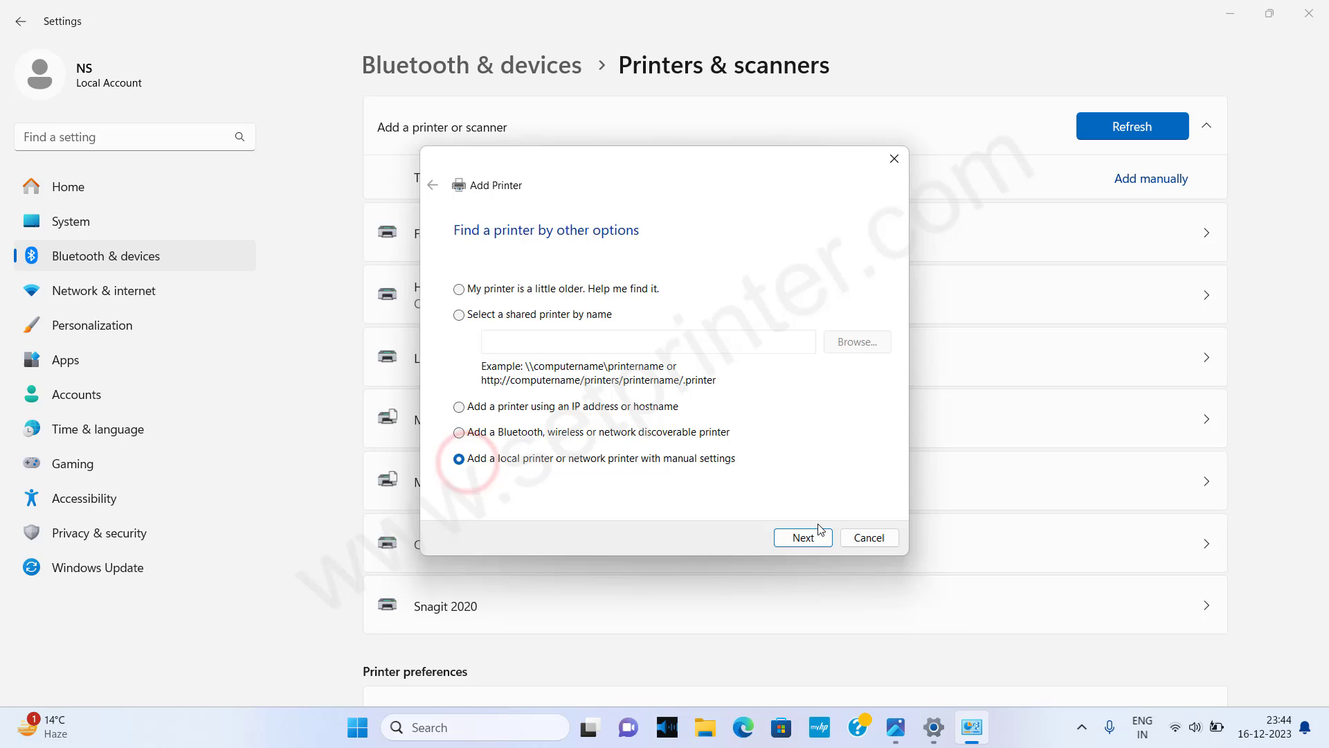
{"action": "left_click", "coordinate": [803, 539]}
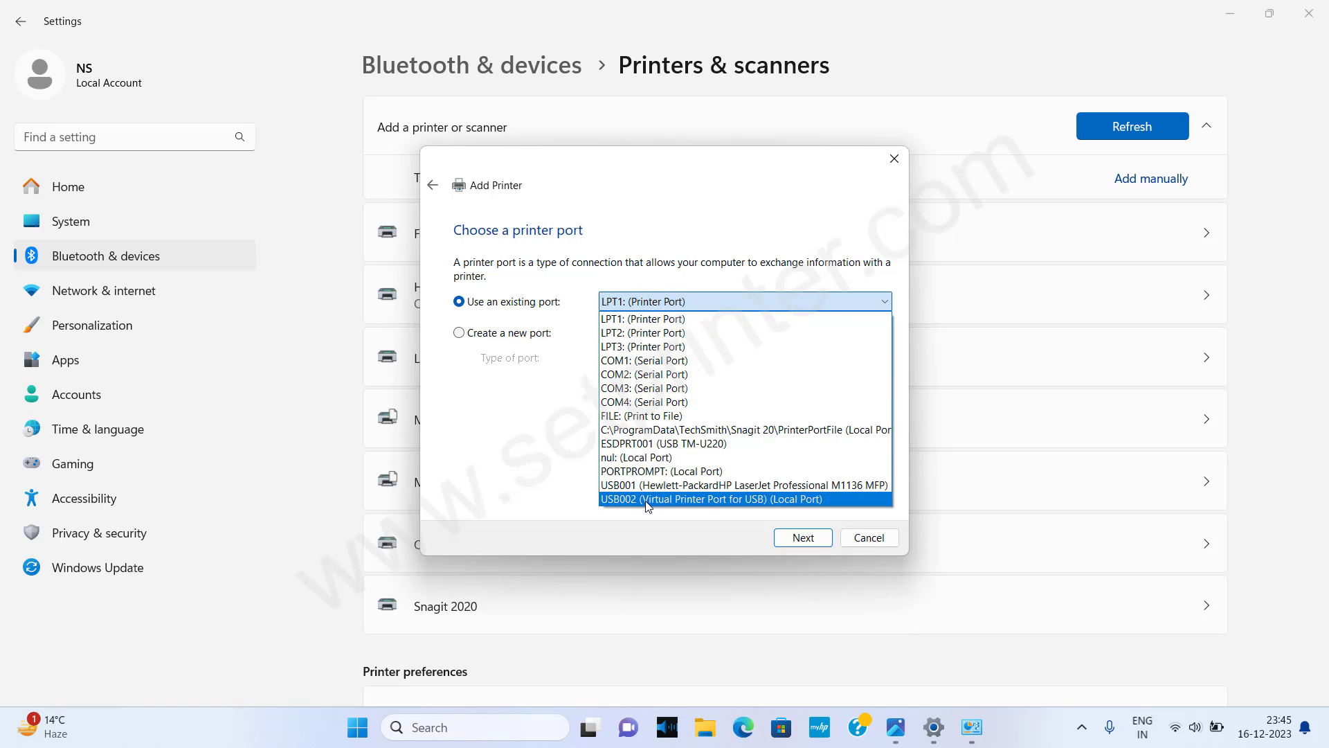
{"action": "left_click", "coordinate": [647, 499]}
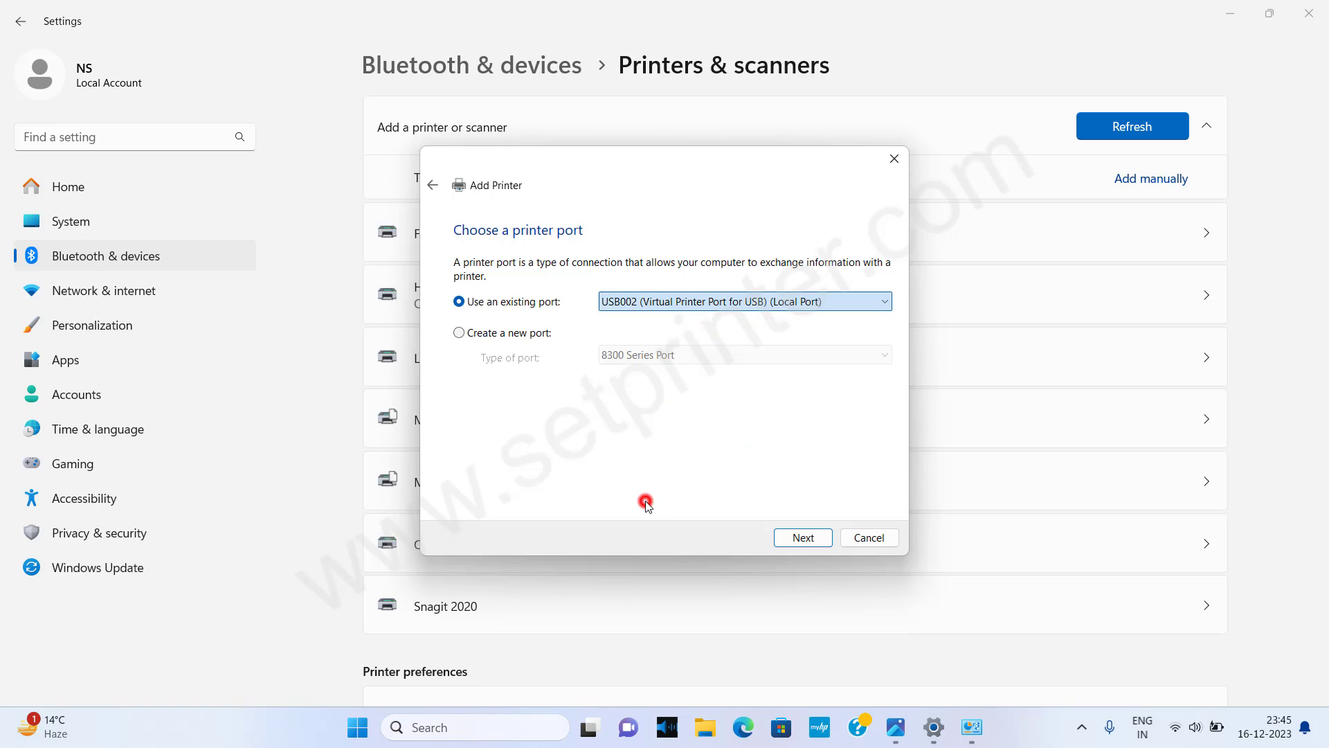
Step: Use Have Disk to select the PCL5c driver file in the desktop DISK1 folder
{"action": "left_click", "coordinate": [804, 539]}
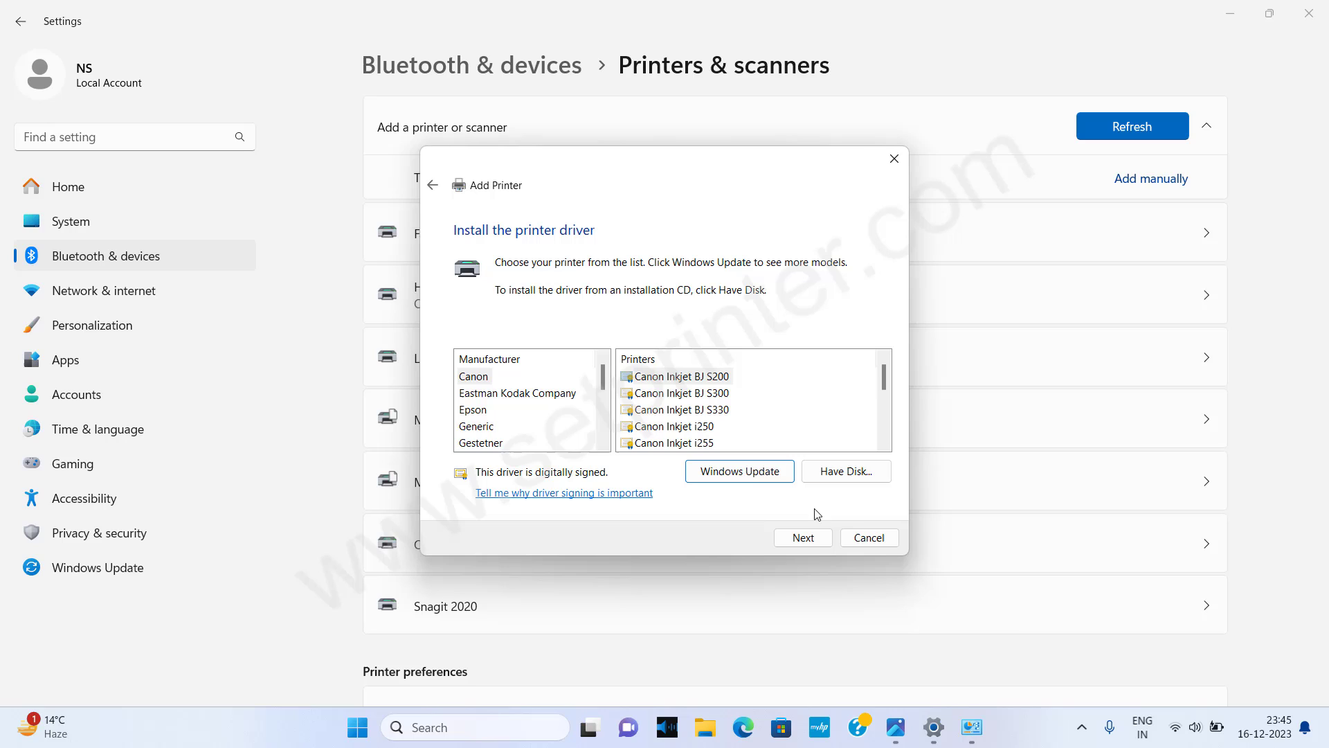
{"action": "left_click", "coordinate": [848, 474]}
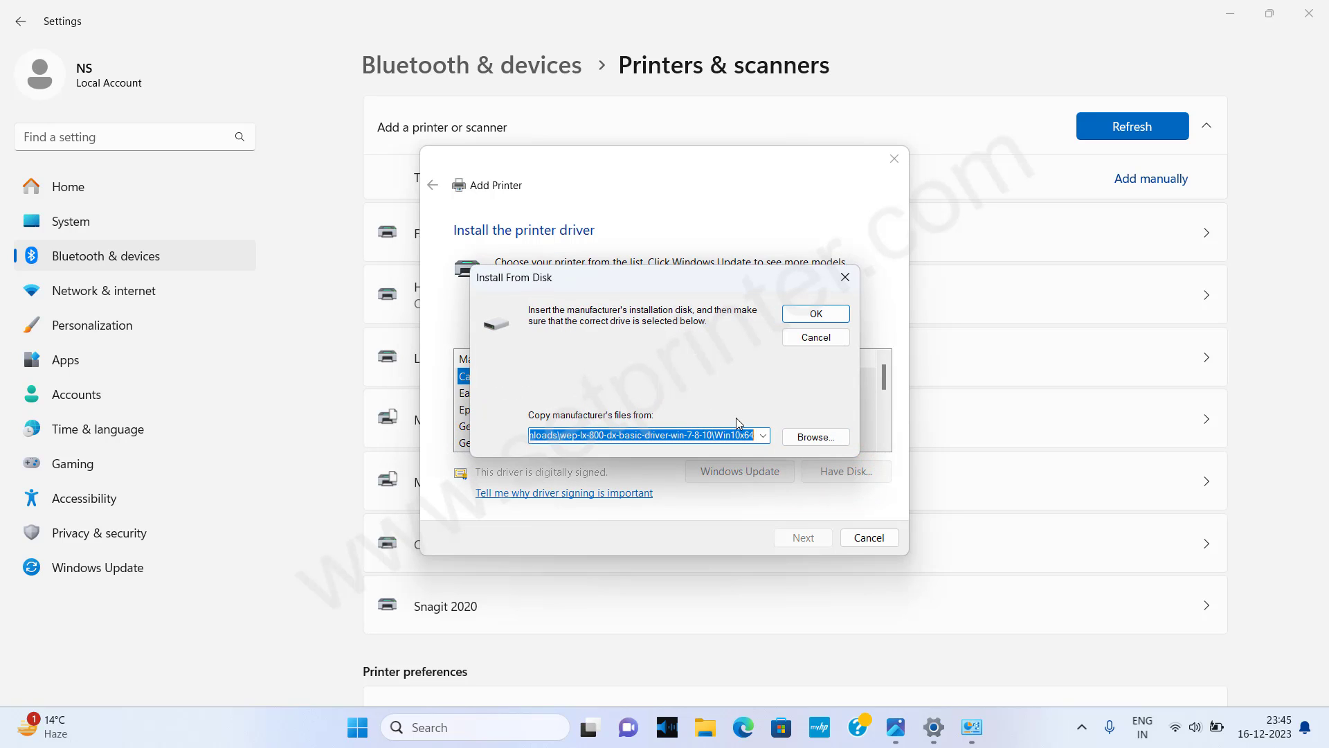
{"action": "left_click", "coordinate": [814, 441]}
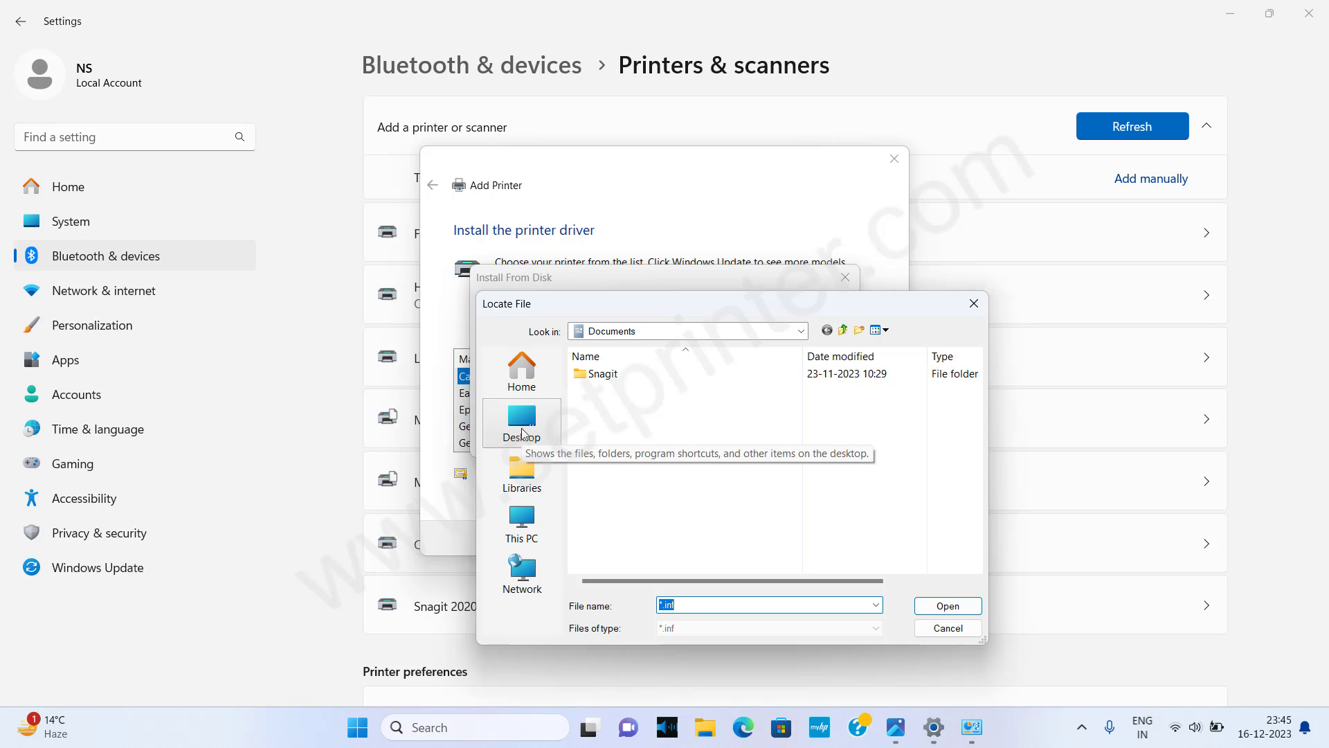
{"action": "left_click", "coordinate": [523, 423]}
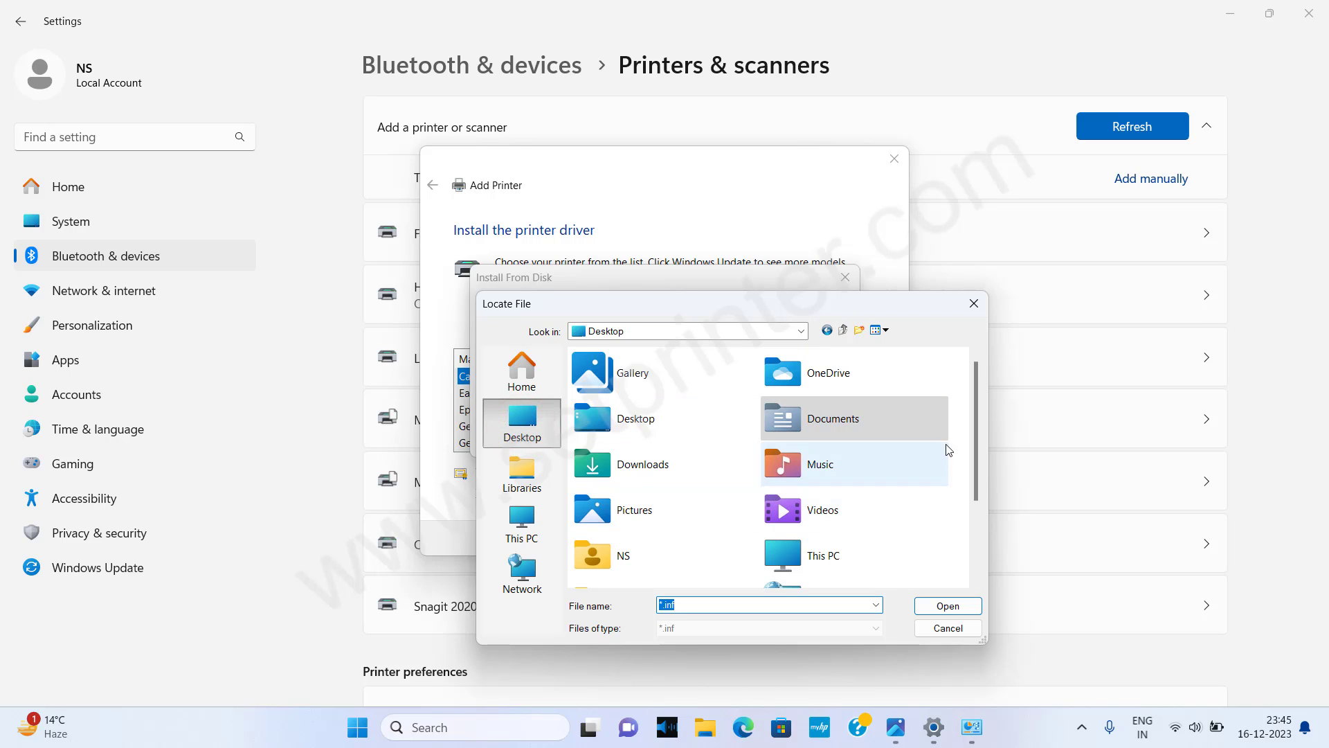
{"action": "left_click_drag", "start_coordinate": [975, 430], "coordinate": [978, 493]}
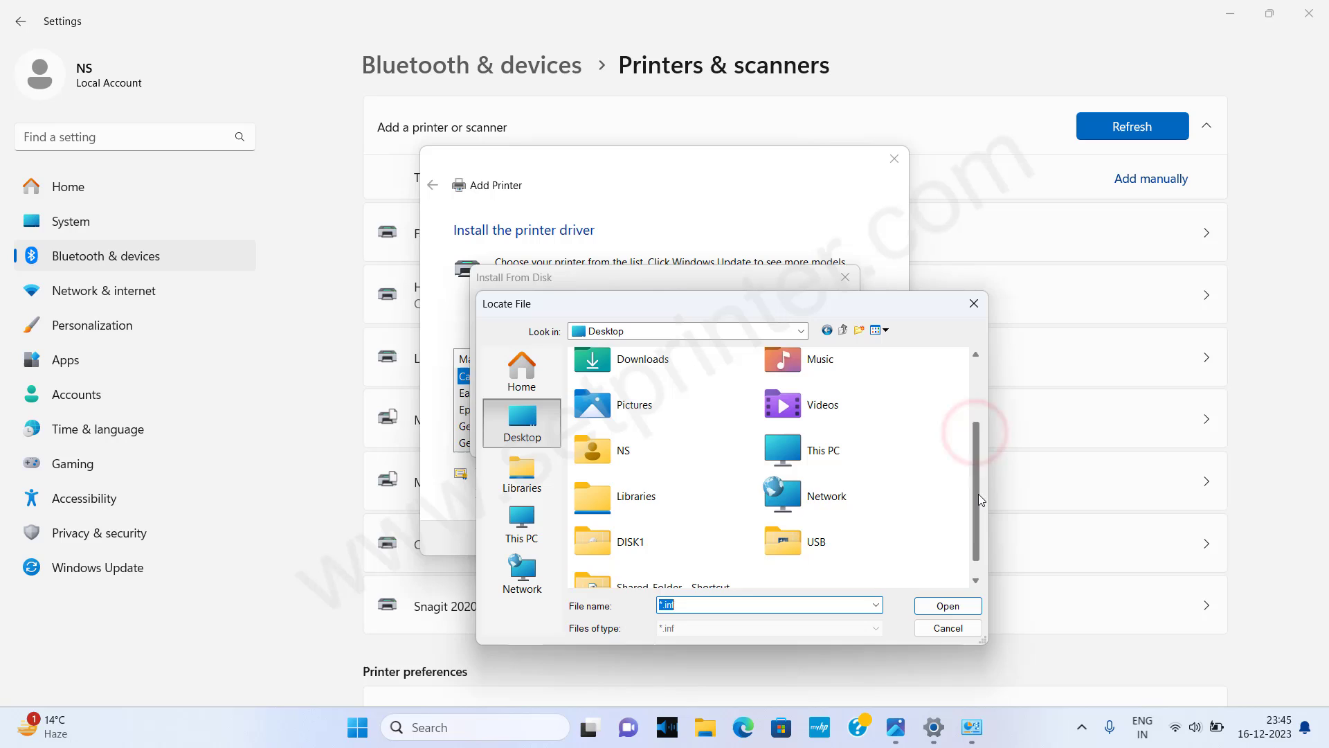
{"action": "double_click", "coordinate": [627, 542]}
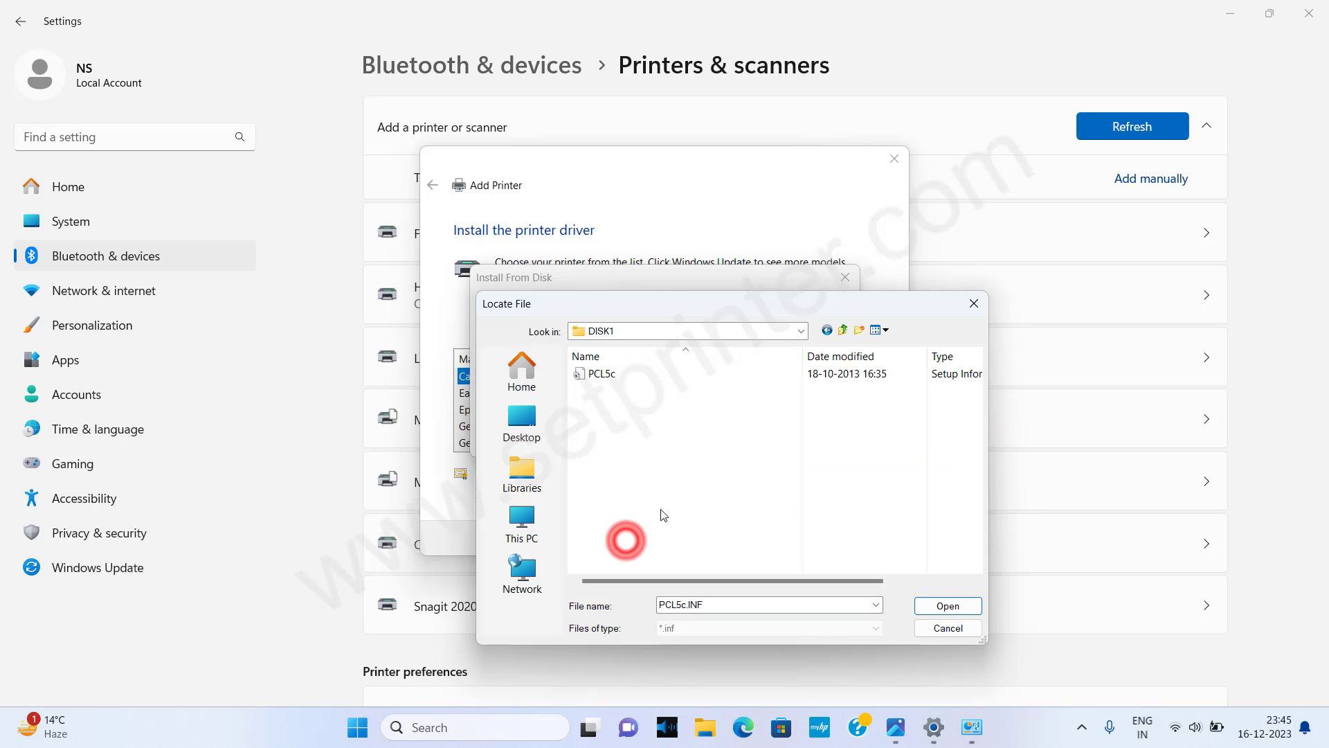
{"action": "mouse_move", "coordinate": [601, 374]}
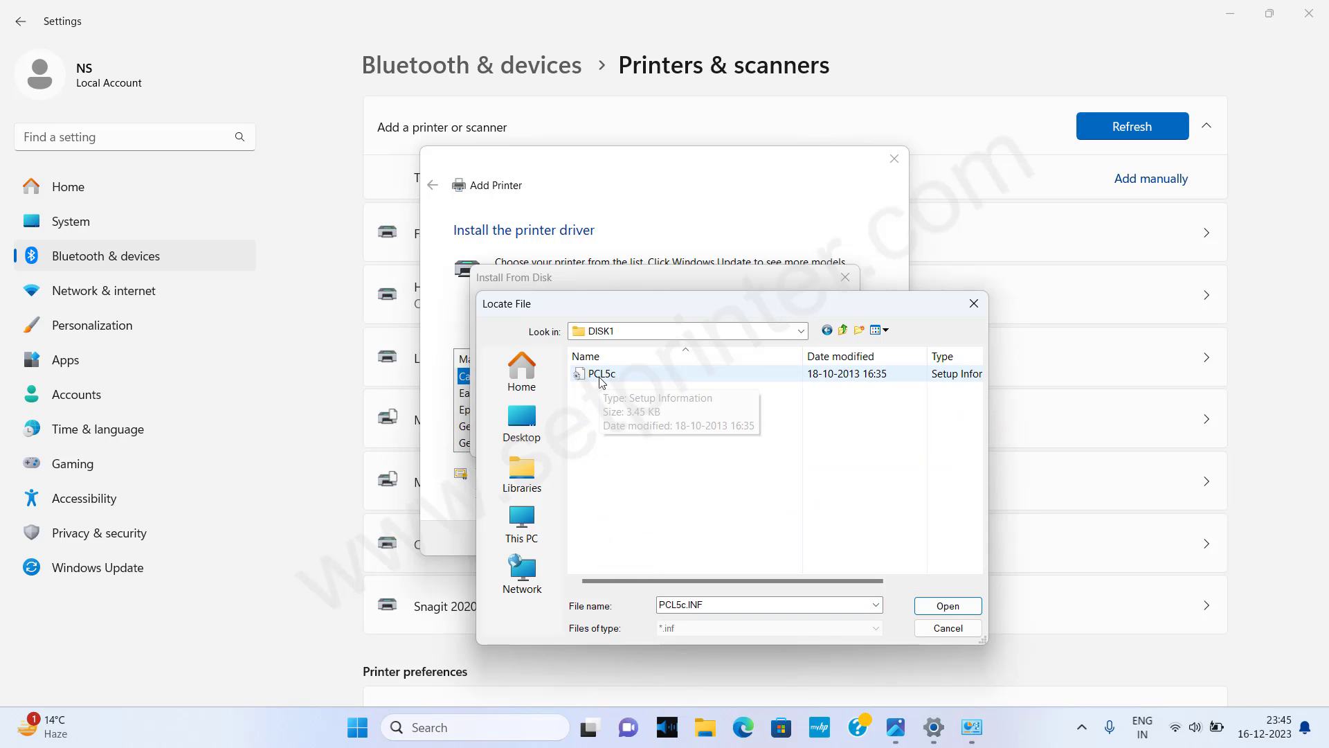
{"action": "left_click", "coordinate": [612, 377]}
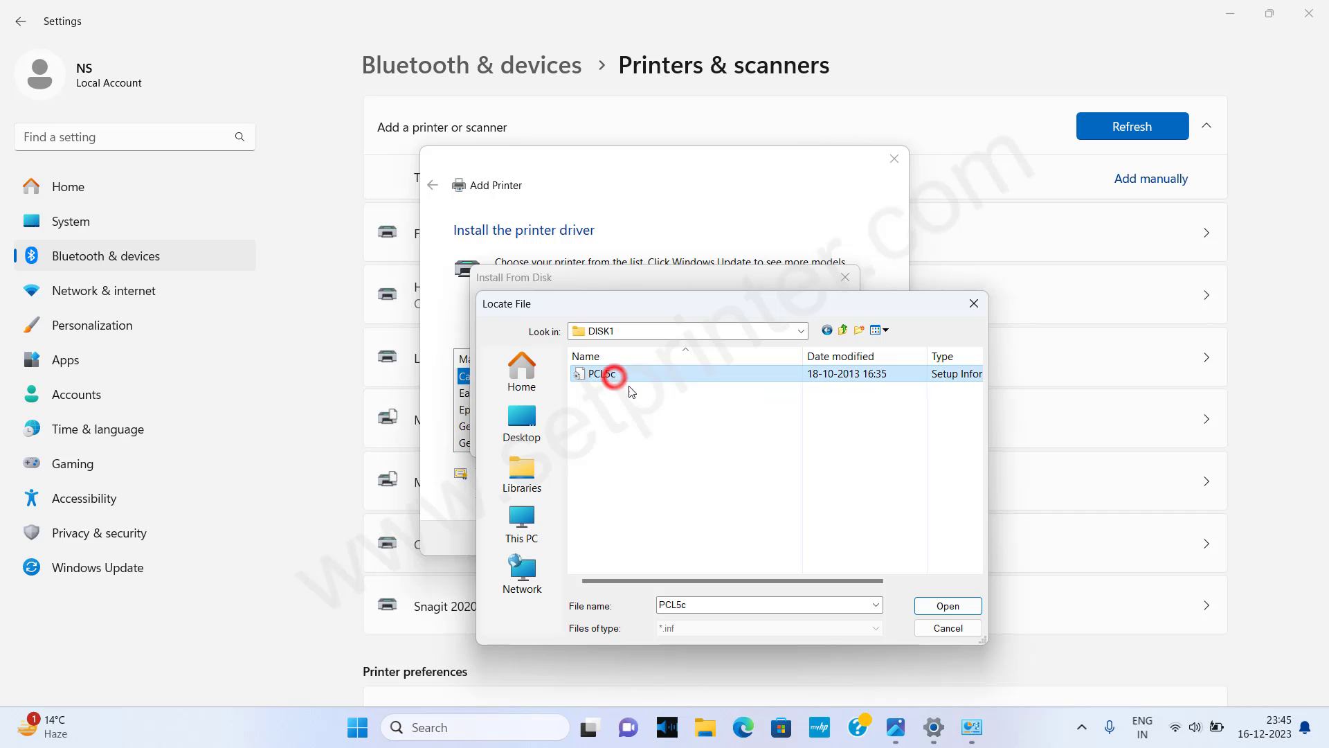
{"action": "left_click", "coordinate": [948, 608]}
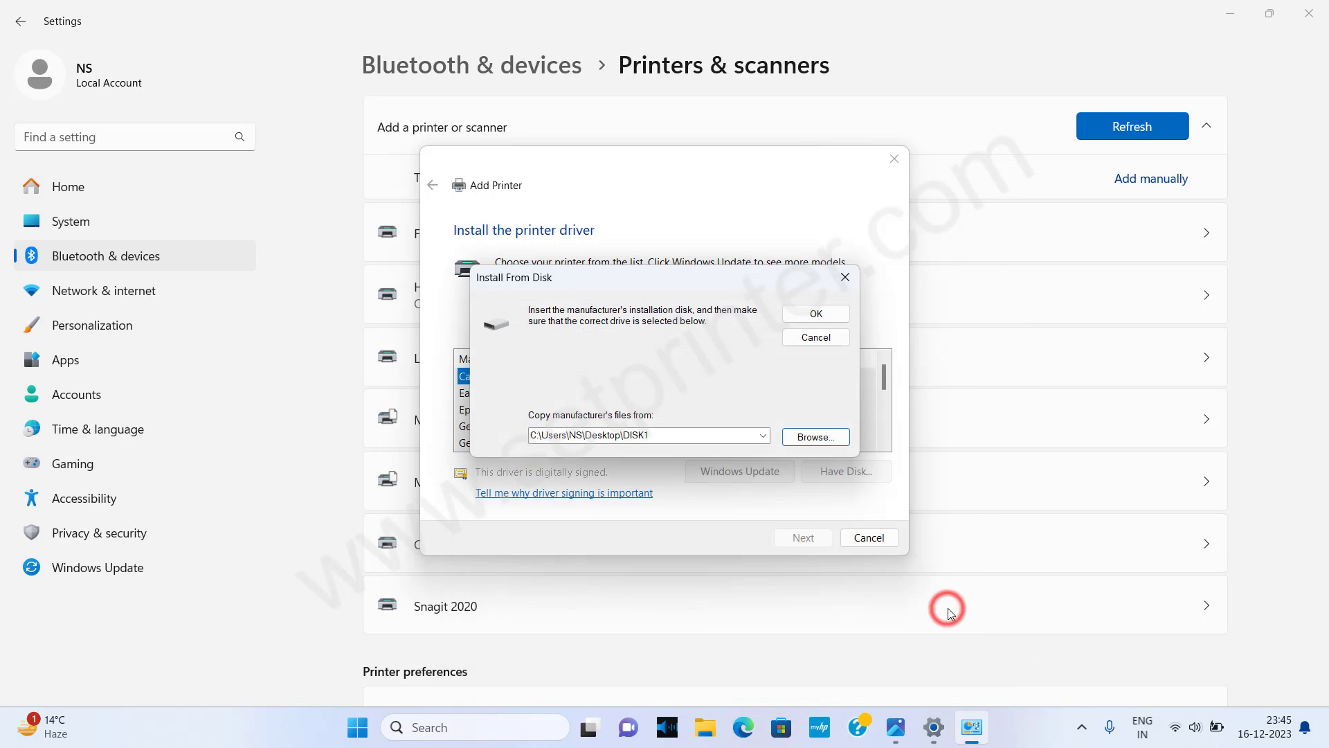
Step: Install RICOH SP C250SF PCL 5c from DISK1, keeping its suggested name and not sharing it
{"action": "left_click", "coordinate": [835, 318]}
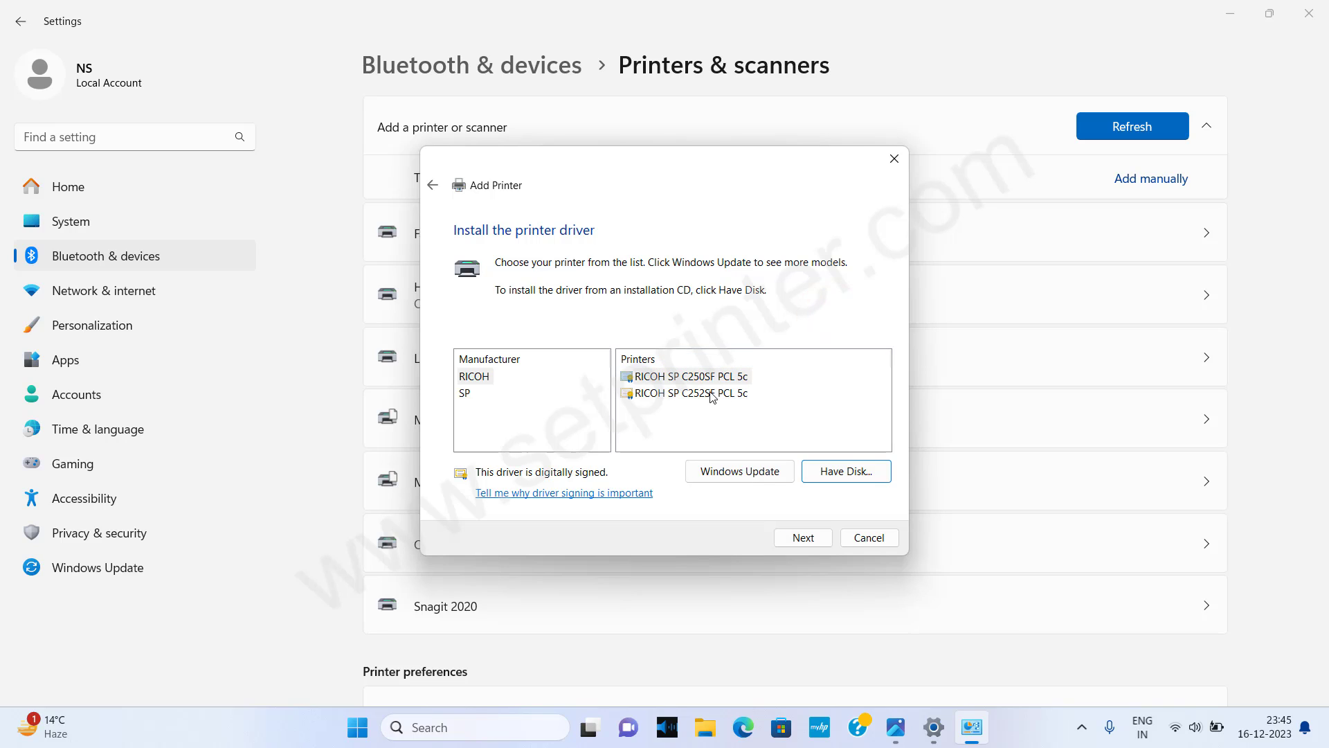
{"action": "left_click", "coordinate": [689, 379]}
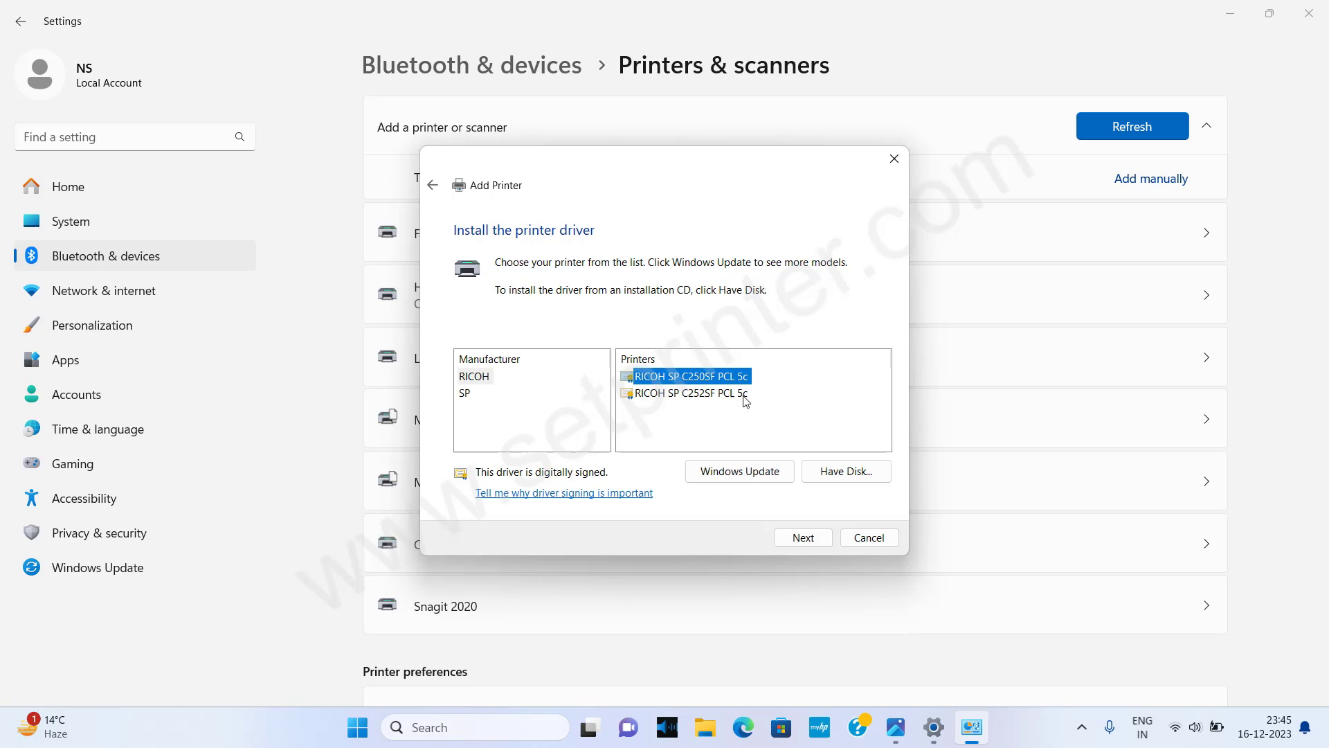
{"action": "left_click", "coordinate": [803, 537]}
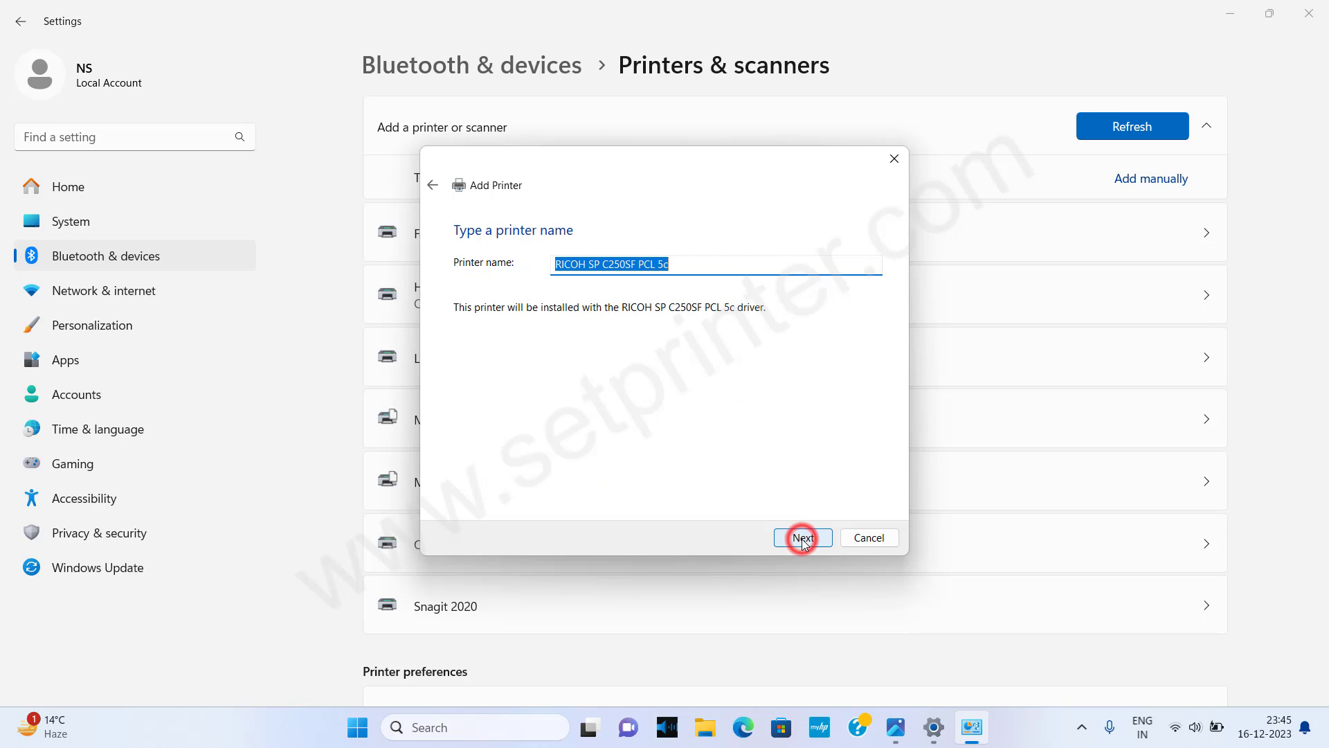
{"action": "left_click", "coordinate": [685, 268]}
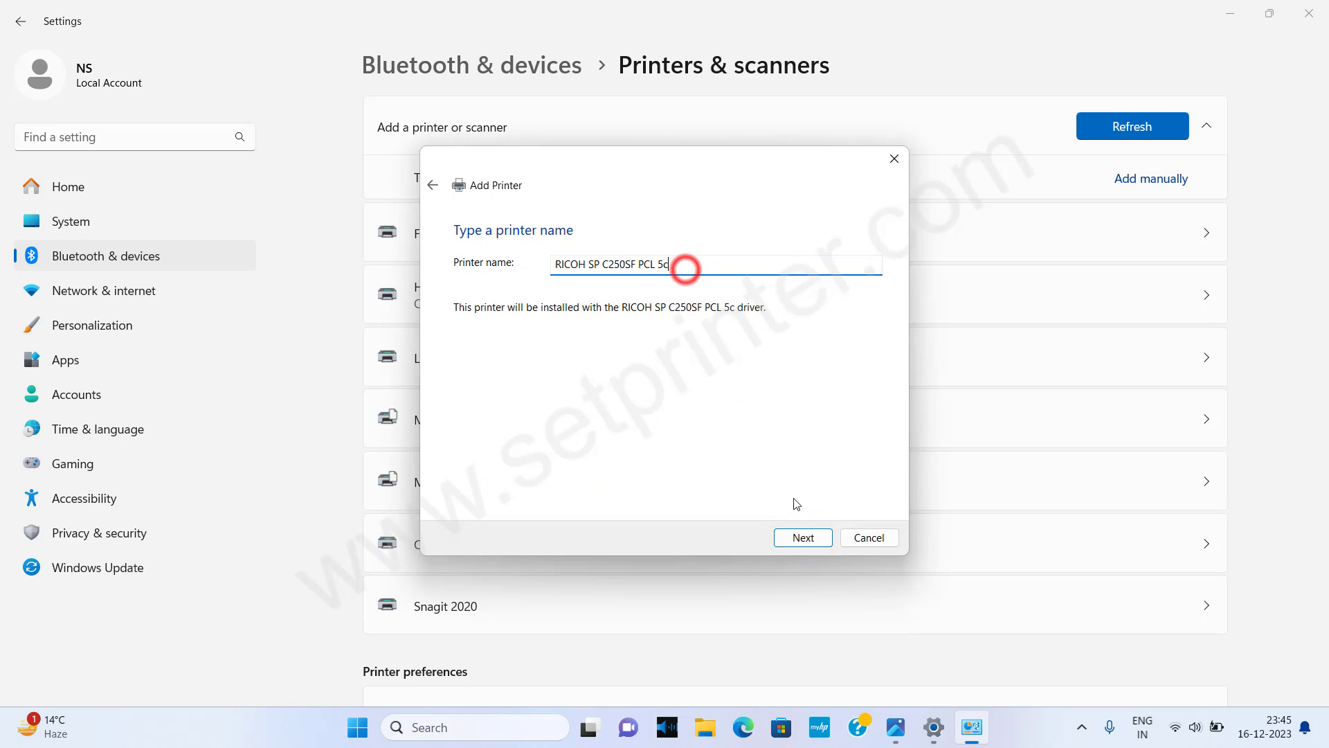
{"action": "left_click", "coordinate": [811, 539]}
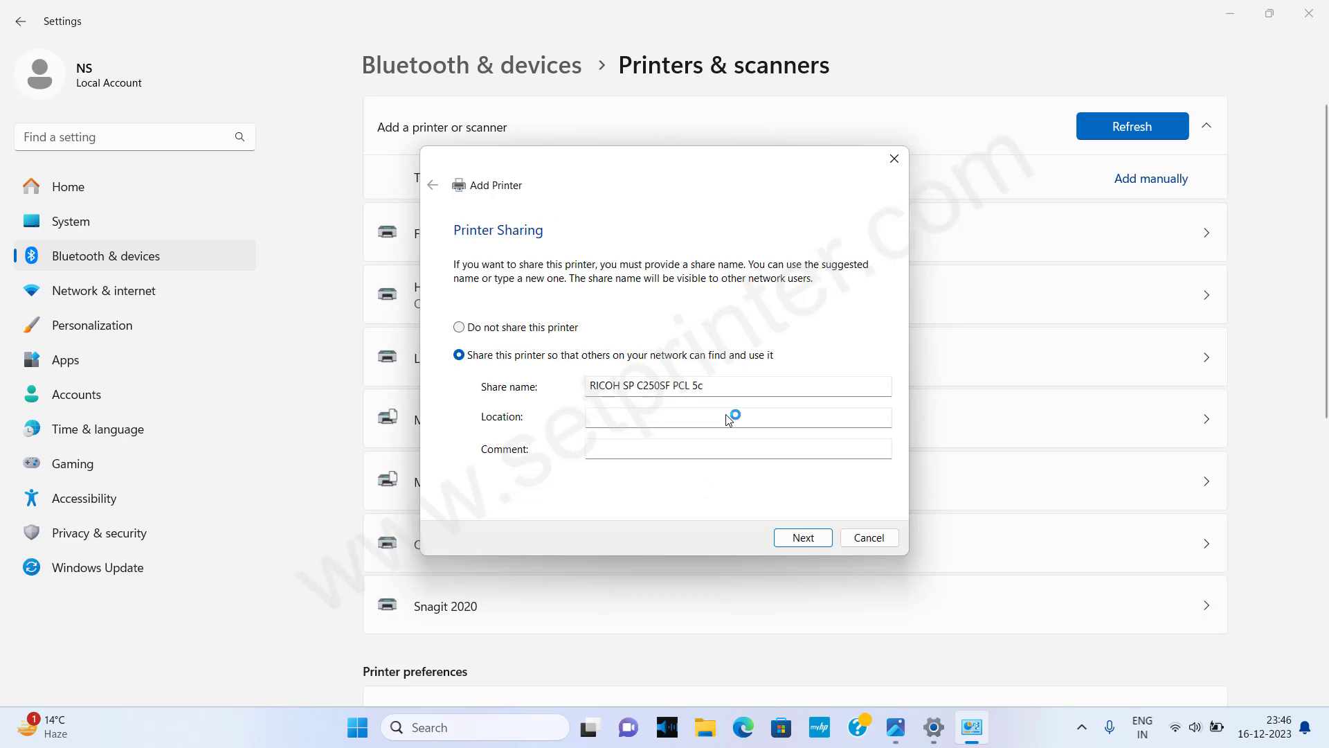
{"action": "left_click", "coordinate": [459, 327]}
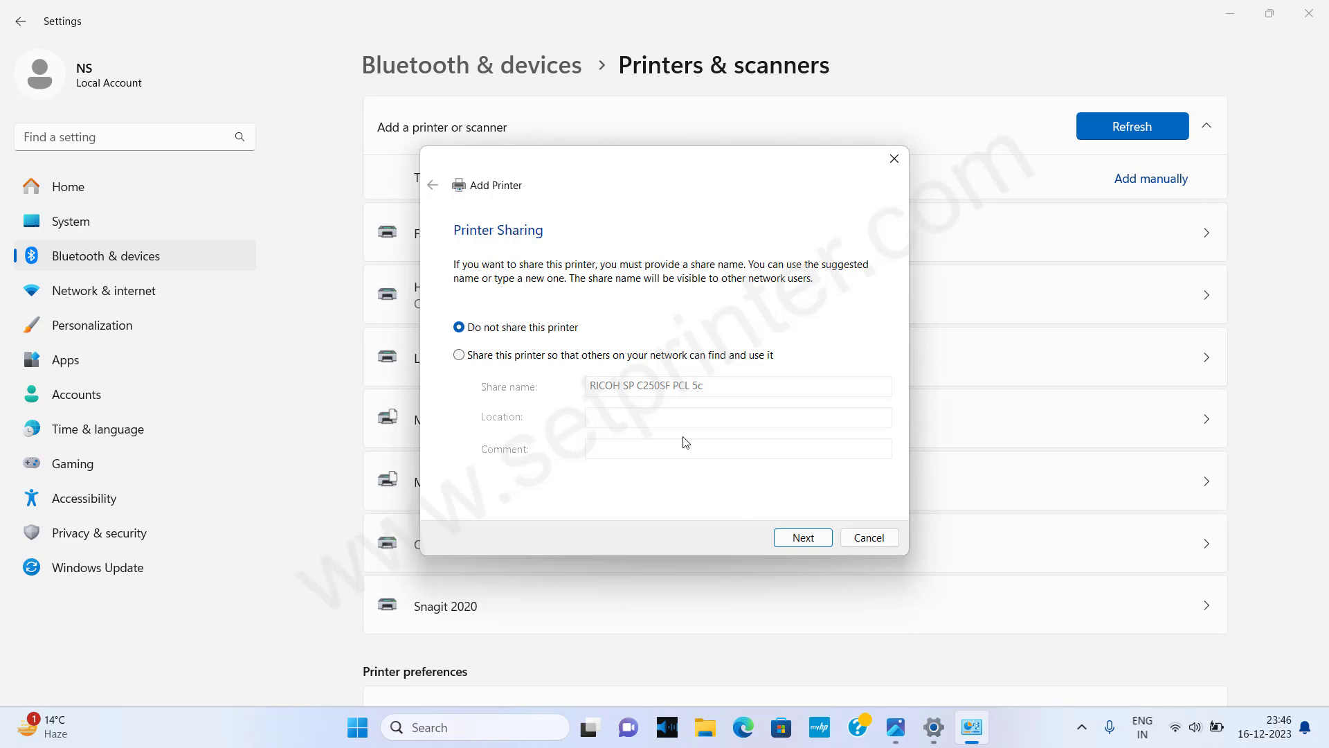
{"action": "left_click", "coordinate": [801, 540]}
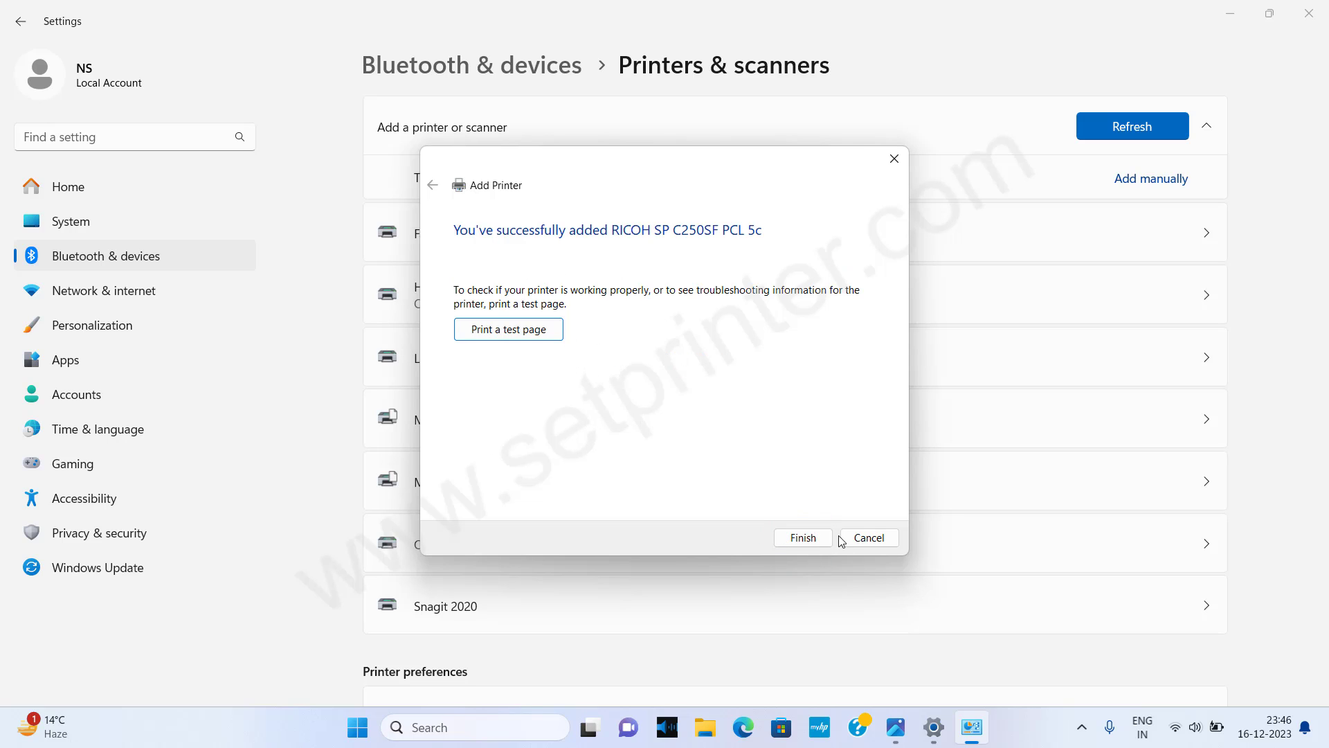
Step: Close the wizard and open the RICOH SP C250SF PCL 5c page, showing status Idle
{"action": "left_click", "coordinate": [818, 540]}
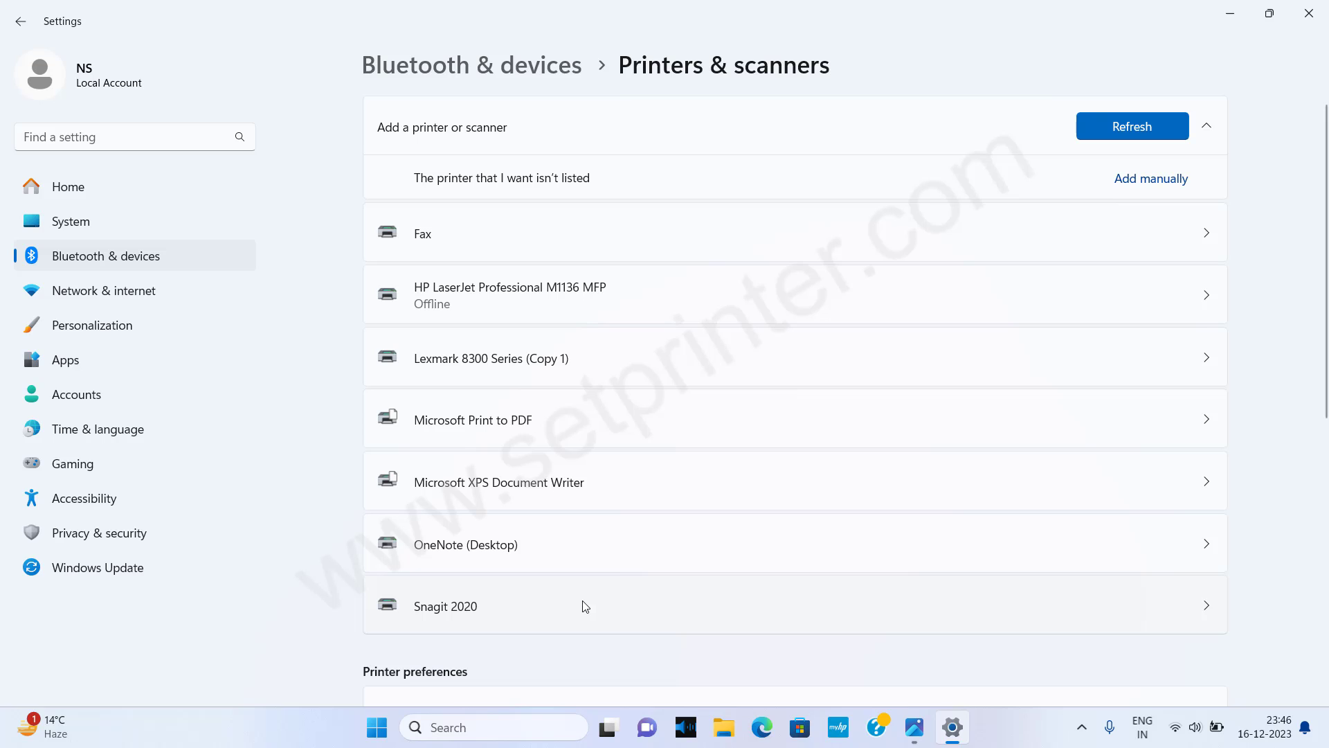
{"action": "scroll", "coordinate": [626, 484], "scroll_direction": "down", "scroll_amount": 3}
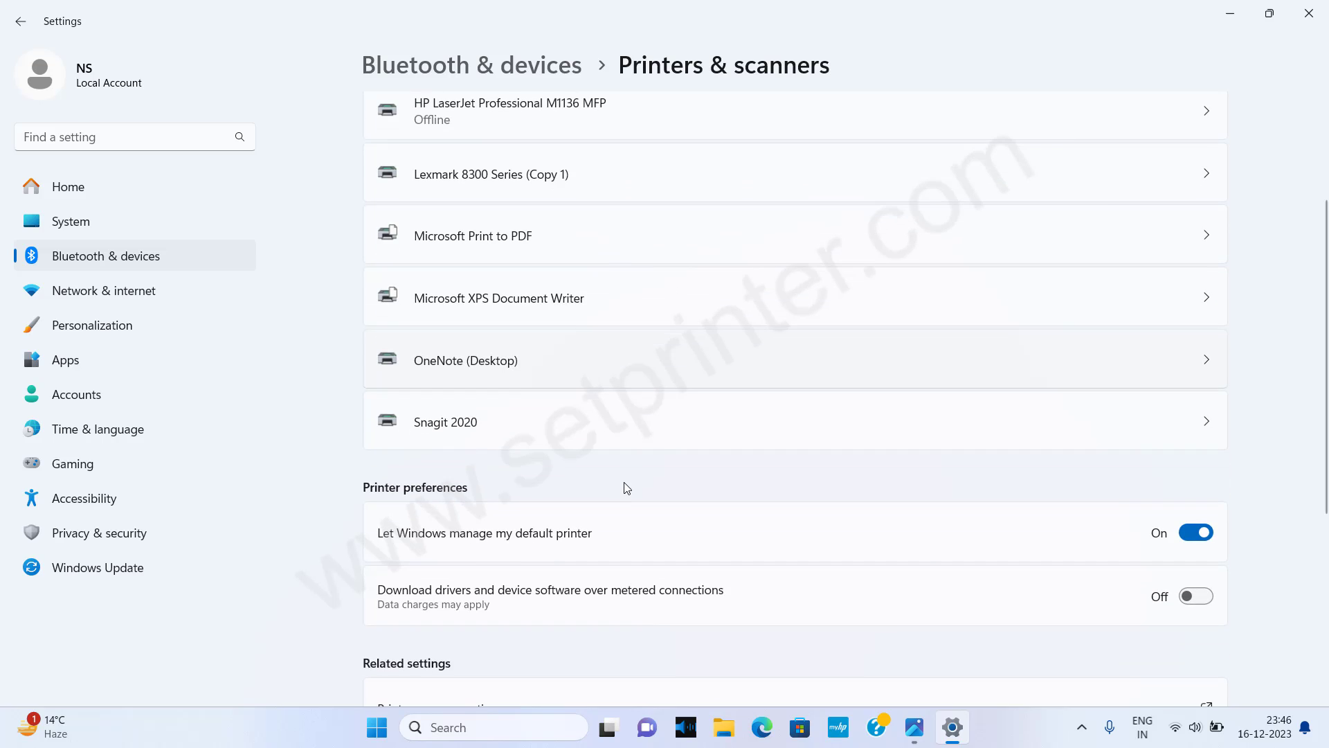
{"action": "scroll", "coordinate": [625, 489], "scroll_direction": "down", "scroll_amount": 3}
{"action": "scroll", "coordinate": [625, 493], "scroll_direction": "up", "scroll_amount": 3}
{"action": "scroll", "coordinate": [625, 493], "scroll_direction": "up", "scroll_amount": 3}
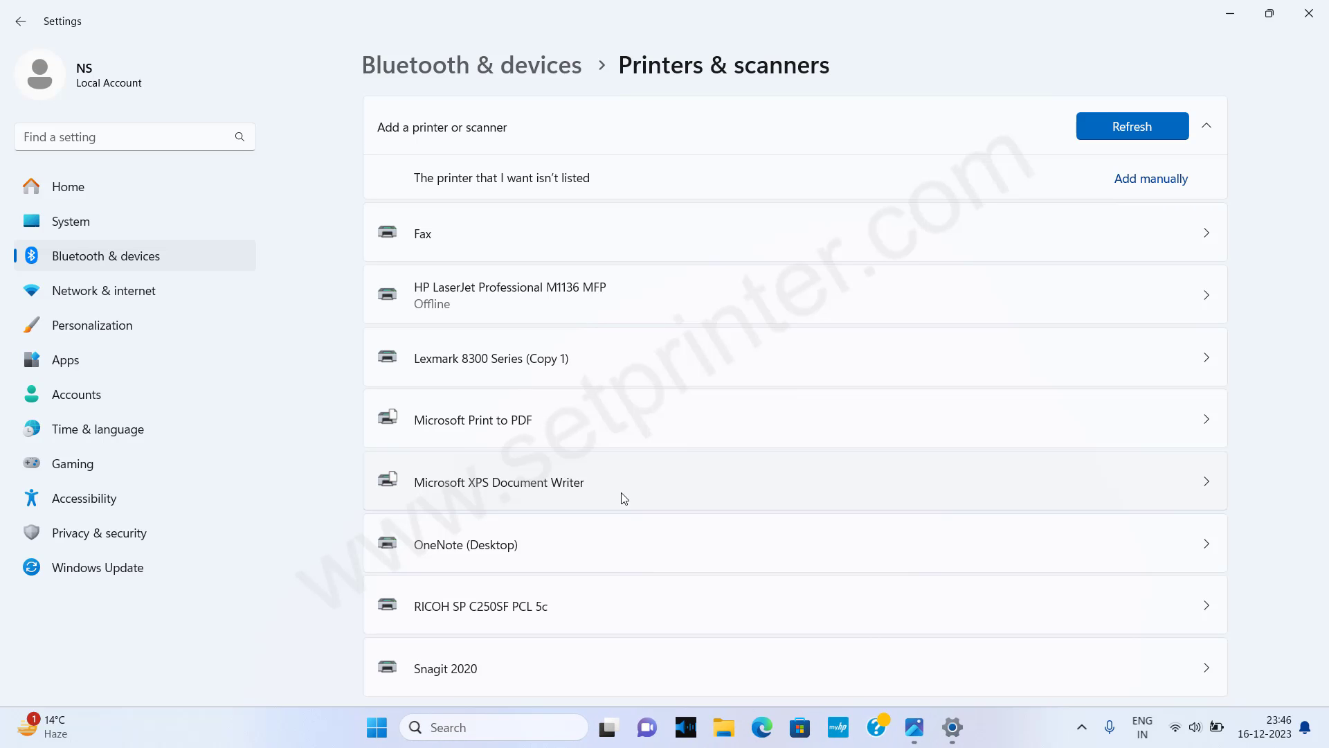
{"action": "left_click", "coordinate": [1205, 607]}
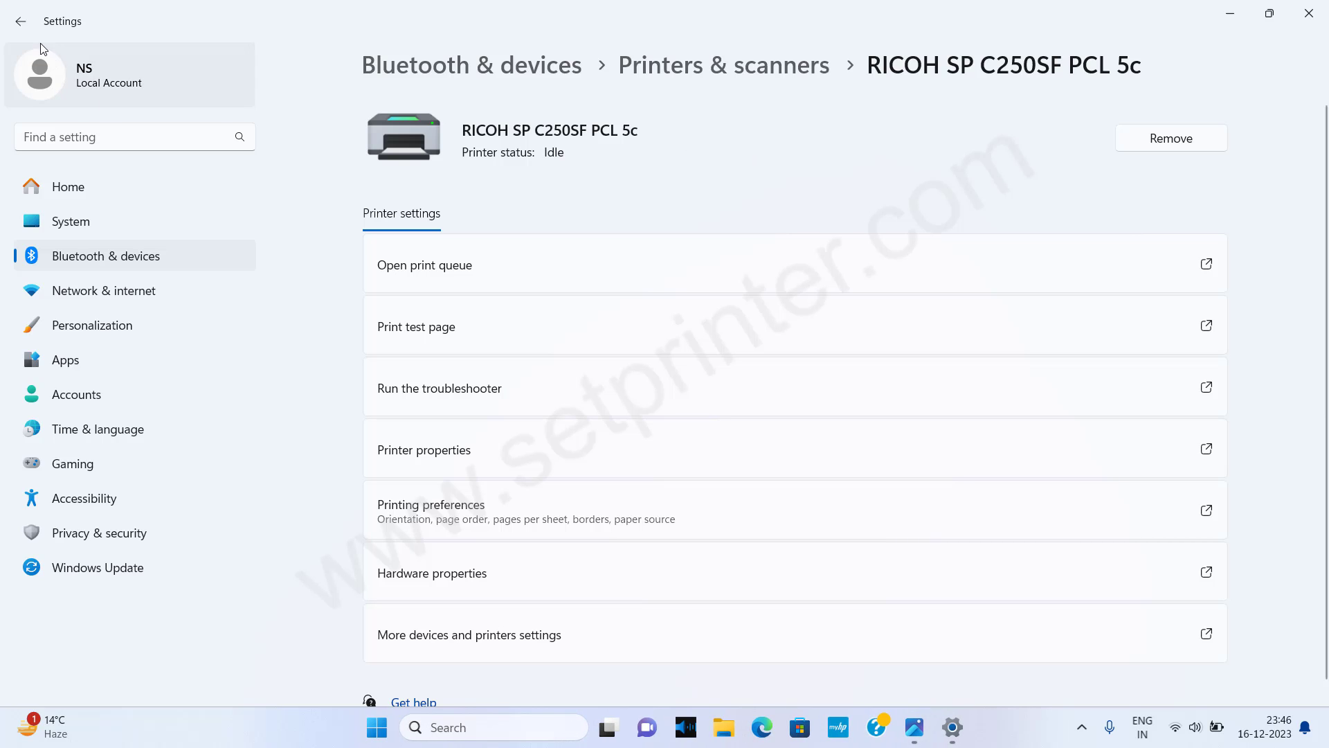
{"action": "left_click", "coordinate": [21, 22]}
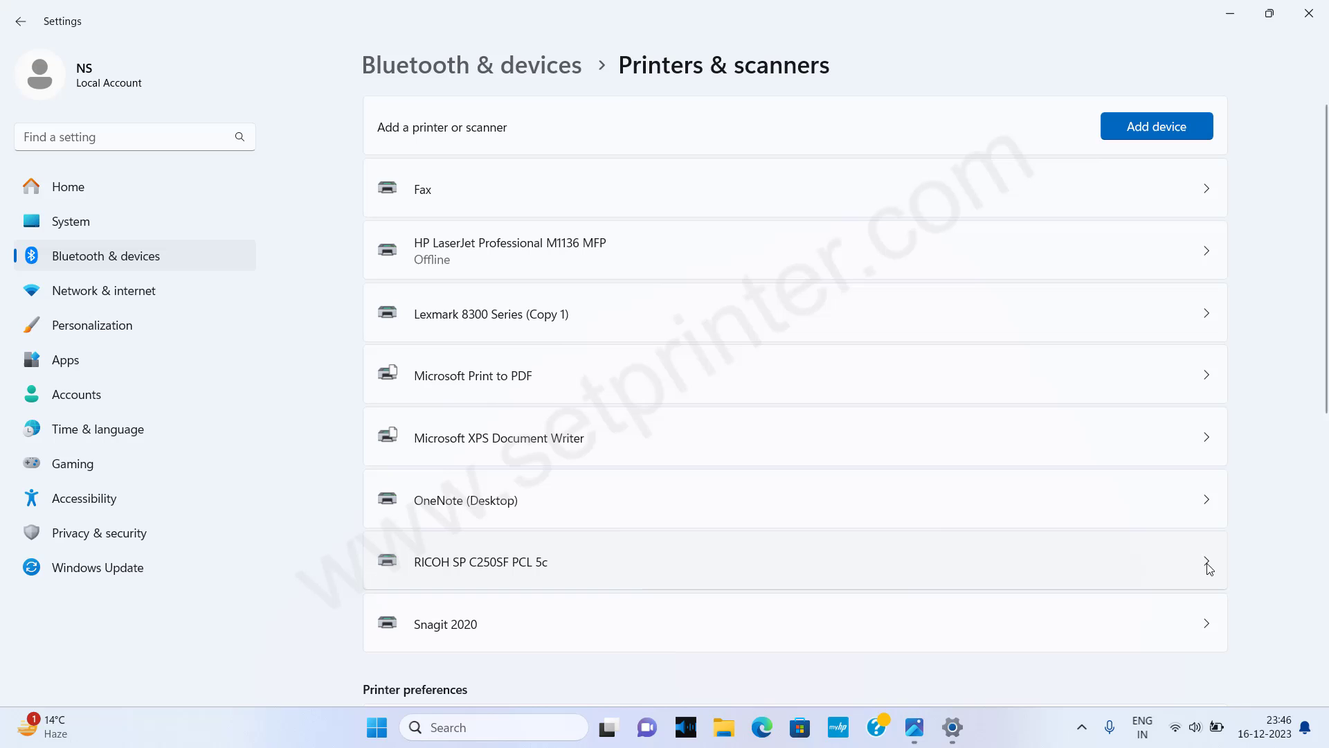
{"action": "left_click", "coordinate": [599, 566]}
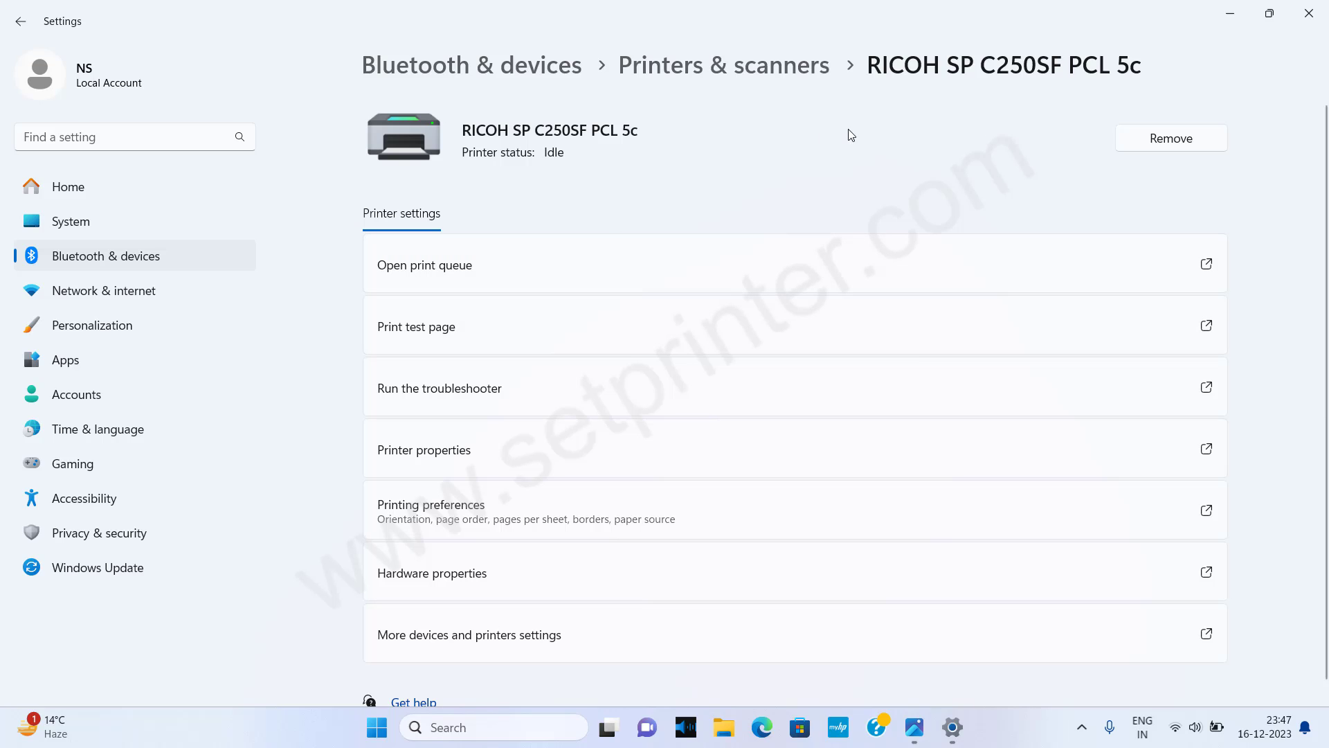
Step: Close Settings, open the desktop USB folder, and launch its setup application
{"action": "left_click", "coordinate": [1315, 18]}
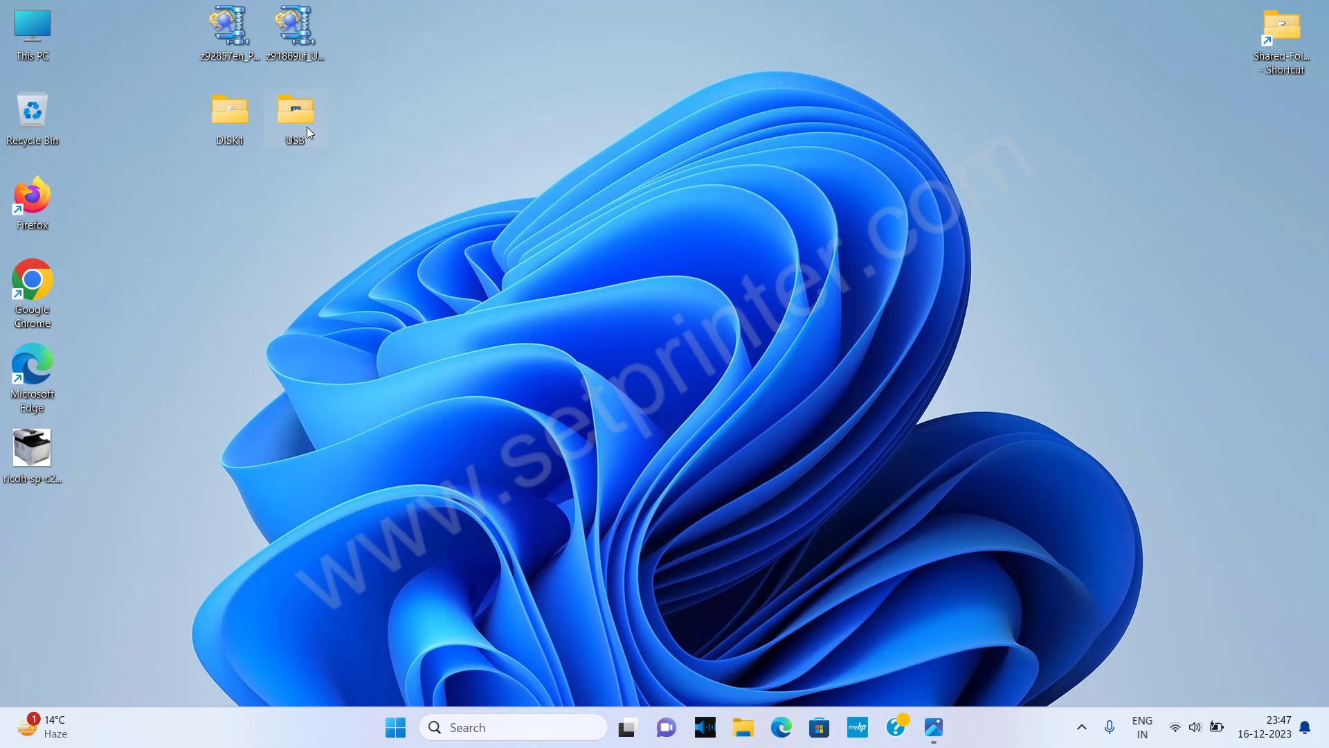
{"action": "mouse_move", "coordinate": [295, 114]}
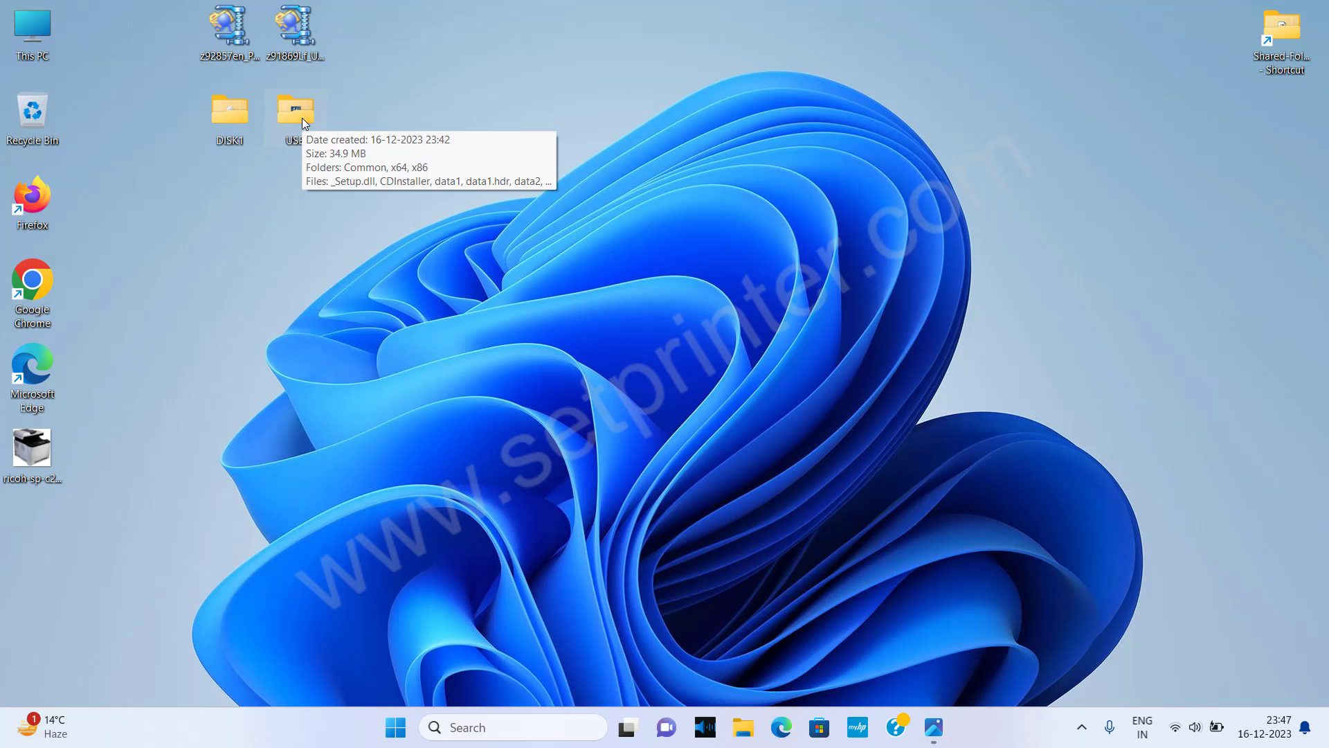
{"action": "double_click", "coordinate": [302, 117]}
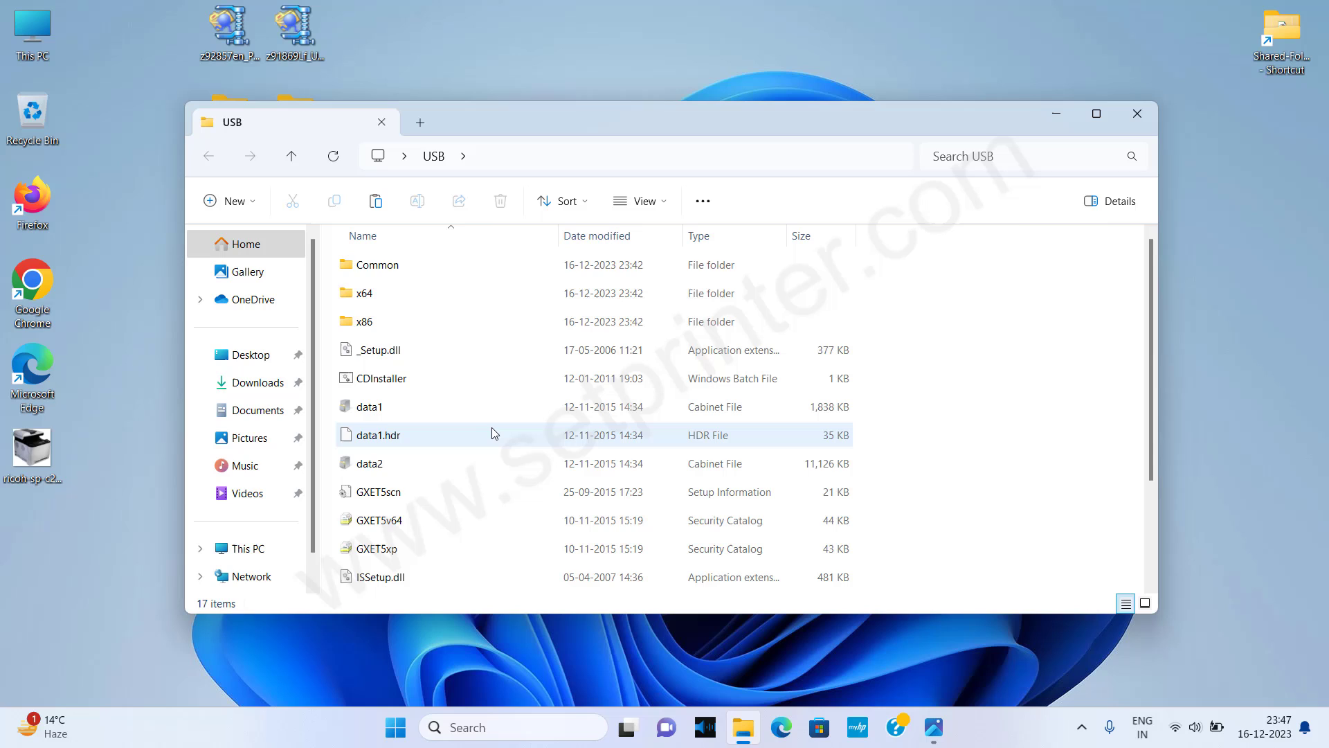
{"action": "scroll", "coordinate": [493, 429], "scroll_direction": "down", "scroll_amount": 2}
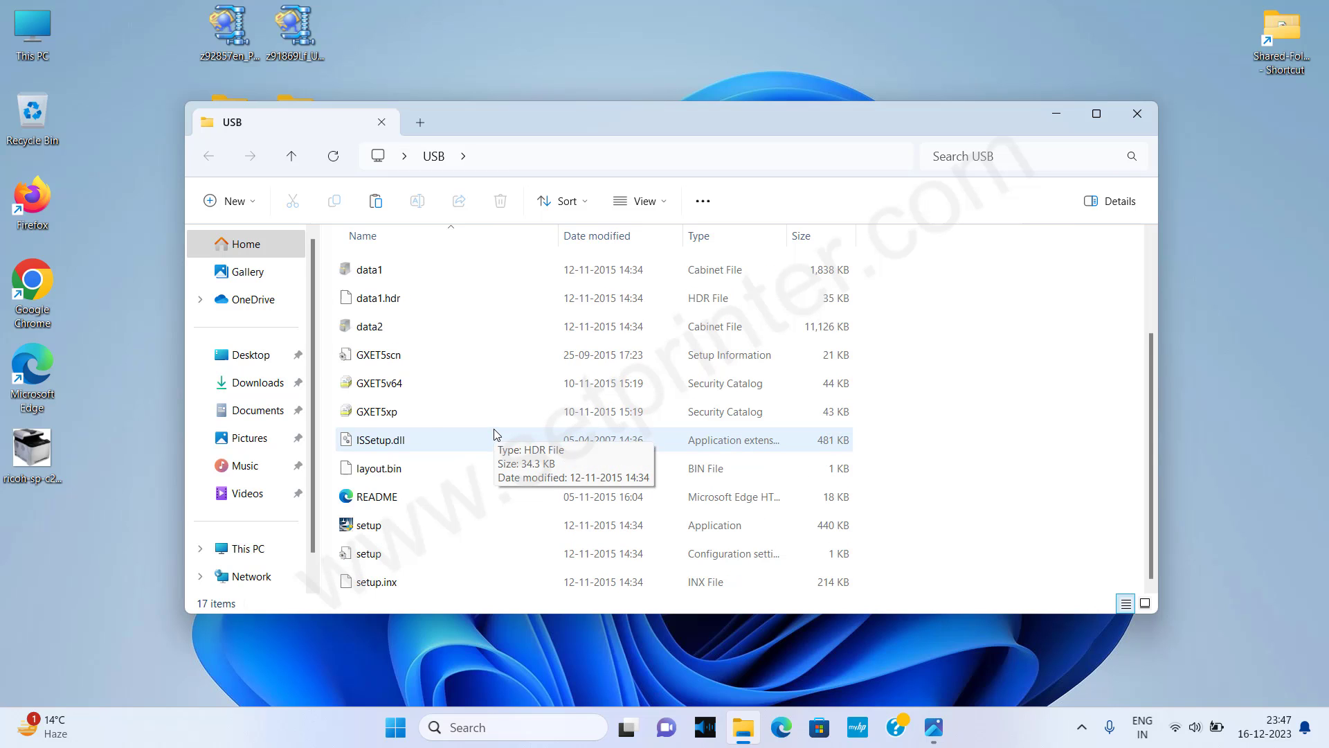
{"action": "left_click", "coordinate": [387, 528]}
{"action": "double_click", "coordinate": [387, 528]}
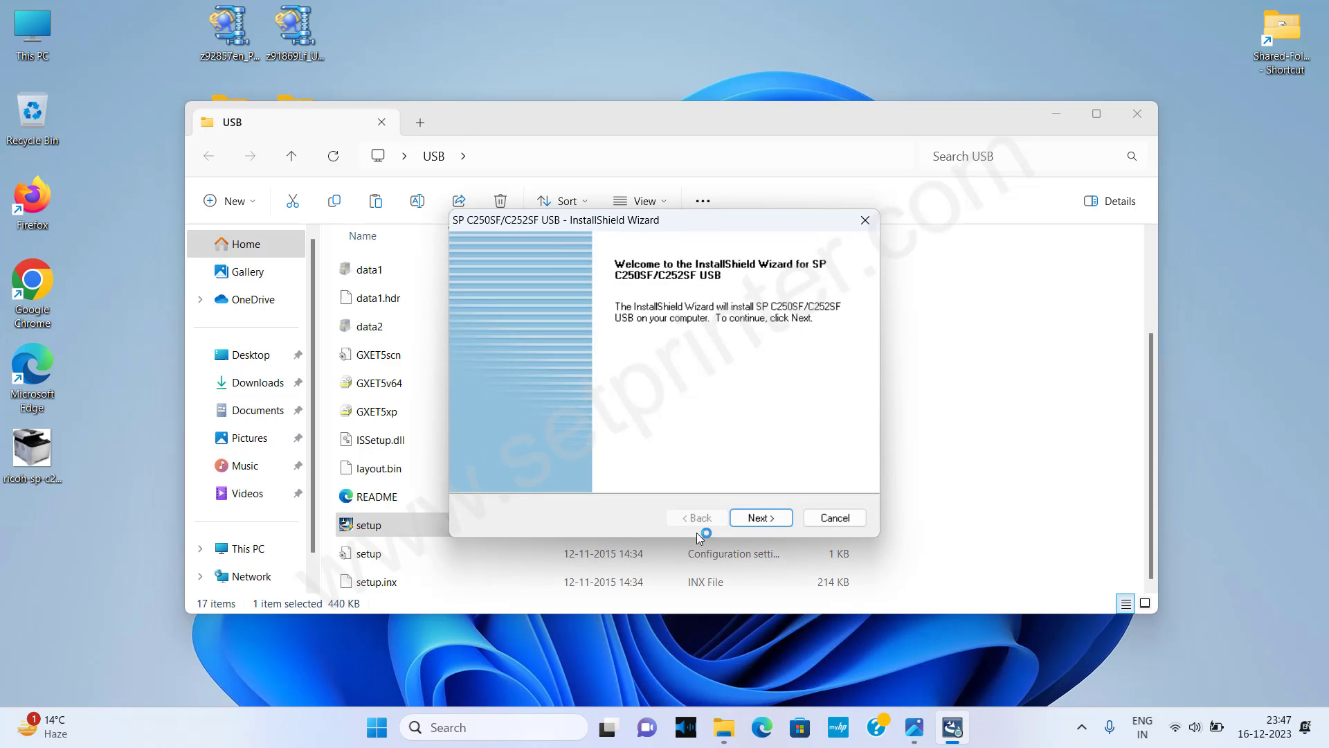
Step: Pass the Welcome page, accept the license agreement, and install the SP C250SF/C252SF scanner driver
{"action": "left_click", "coordinate": [761, 519]}
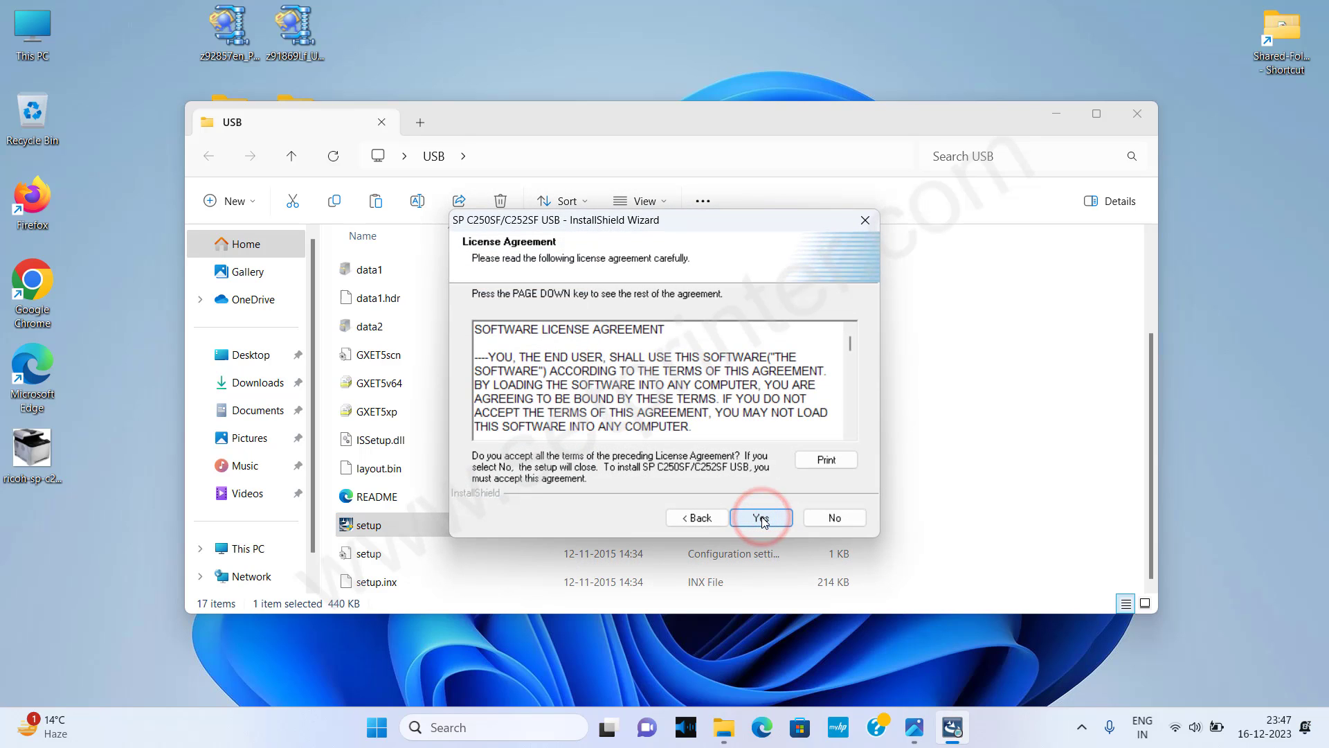
{"action": "left_click", "coordinate": [761, 519]}
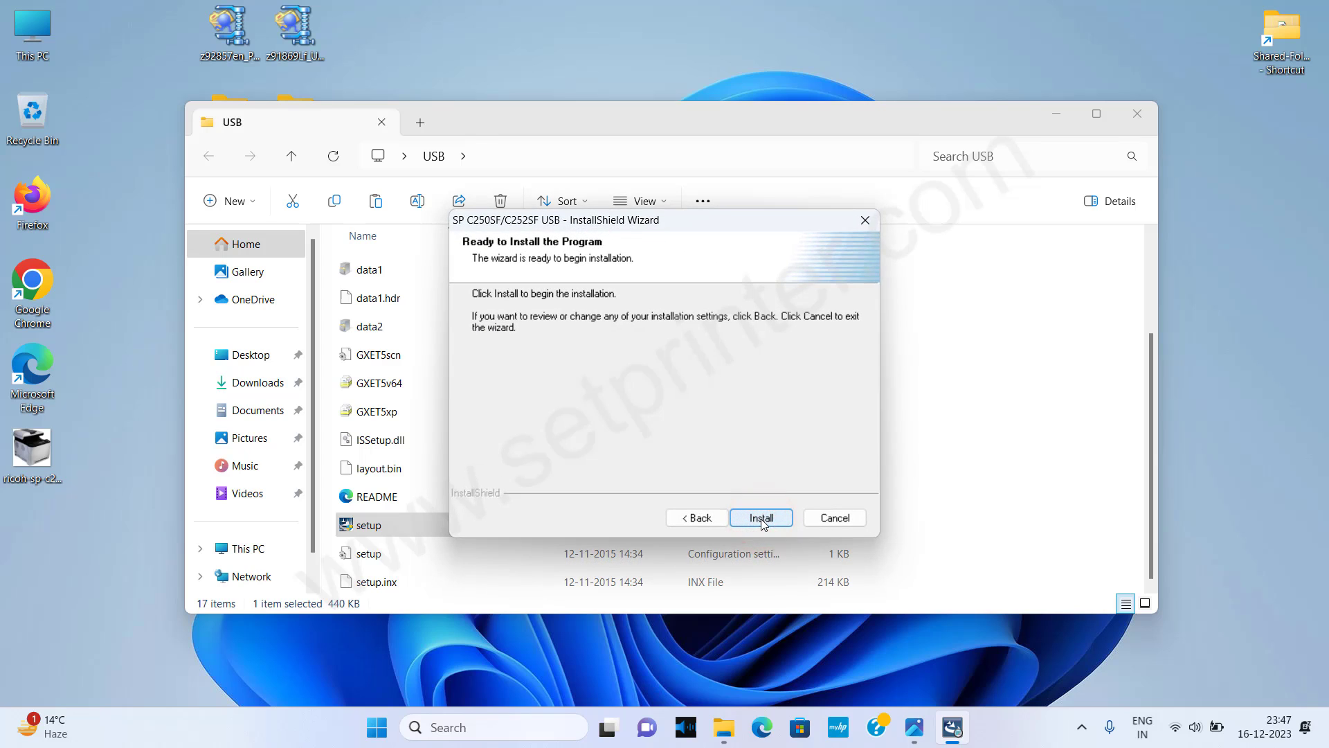
{"action": "left_click", "coordinate": [759, 519]}
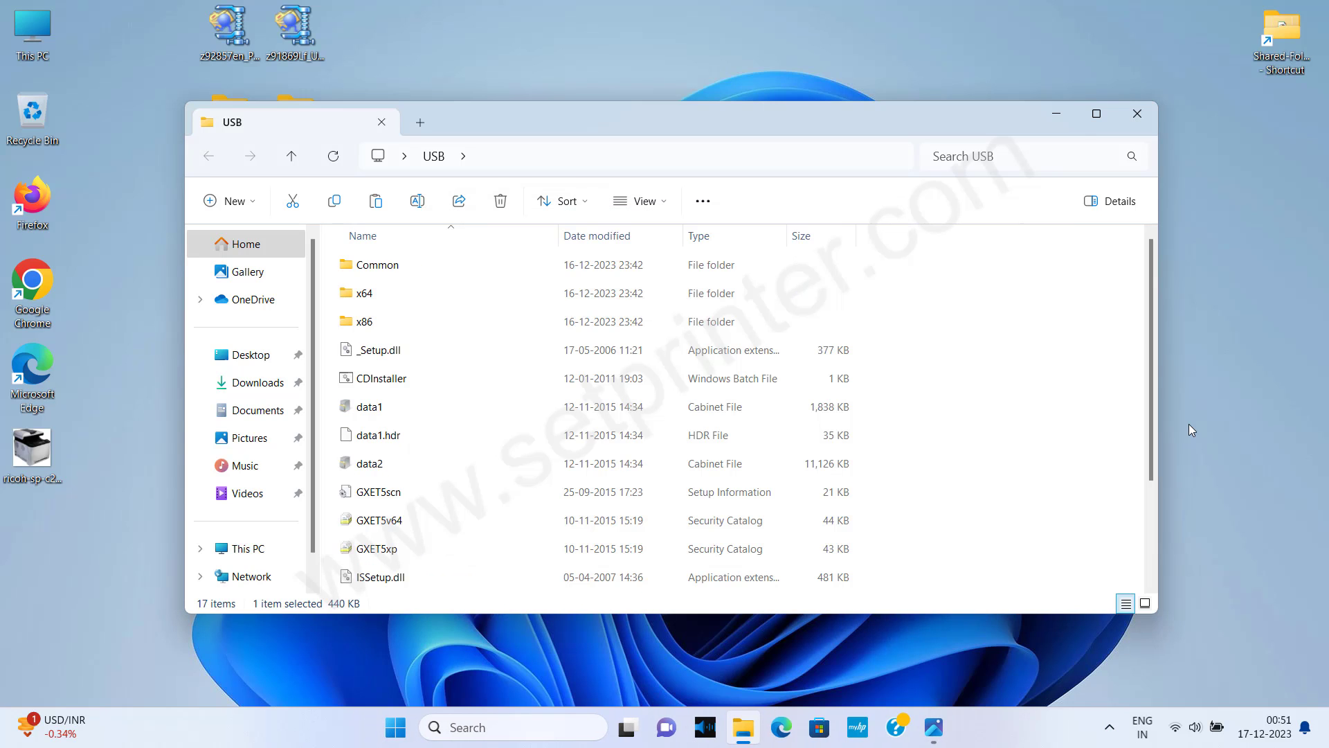
Step: Close File Explorer and reopen RICOH SP C250SF PCL 5c via Settings > Bluetooth & devices > Printers & scanners
{"action": "left_click", "coordinate": [1135, 115]}
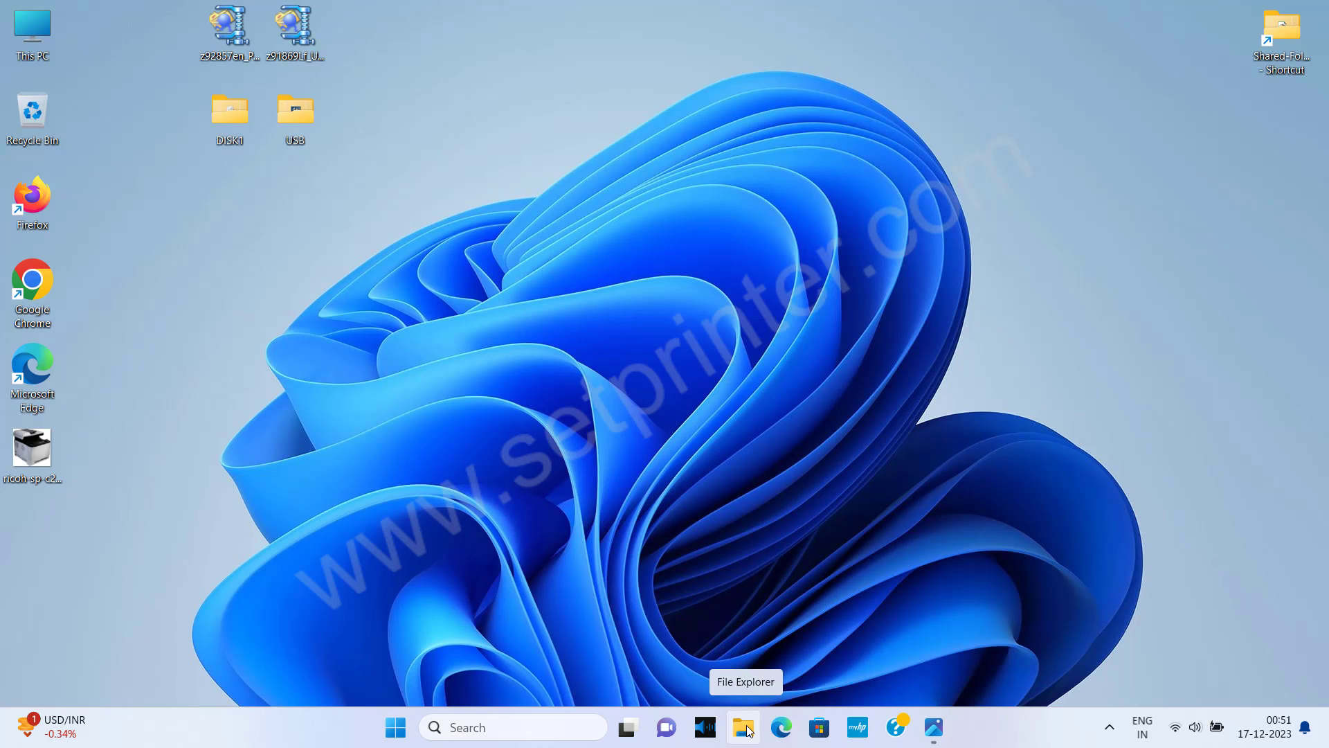
{"action": "left_click", "coordinate": [403, 714]}
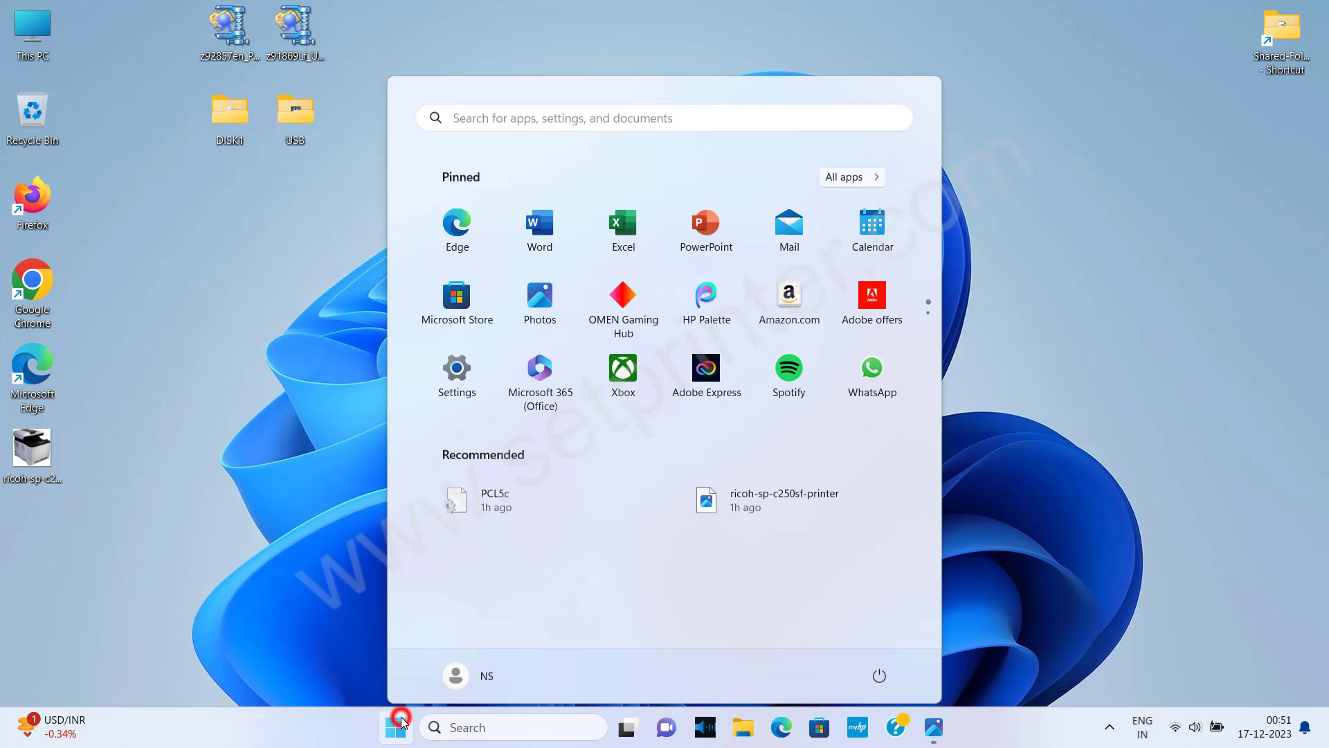
{"action": "left_click", "coordinate": [464, 376]}
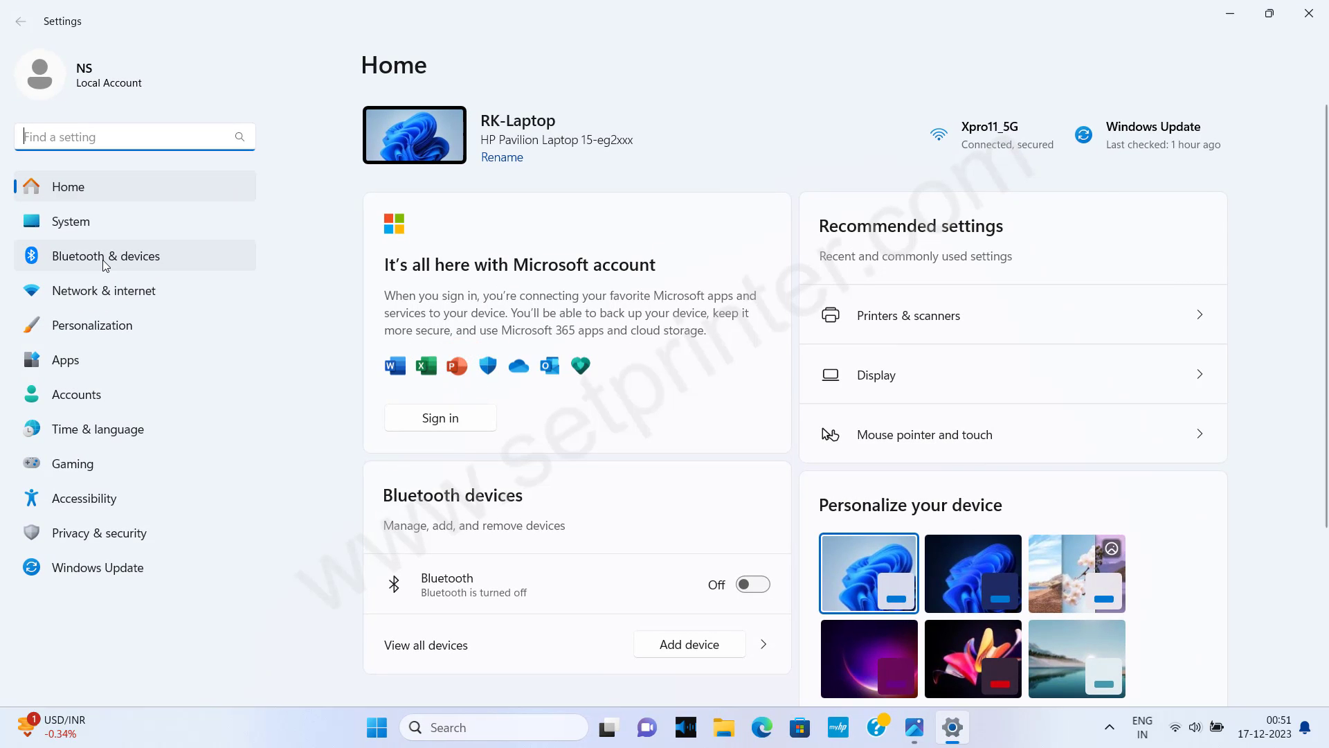
{"action": "left_click", "coordinate": [64, 257]}
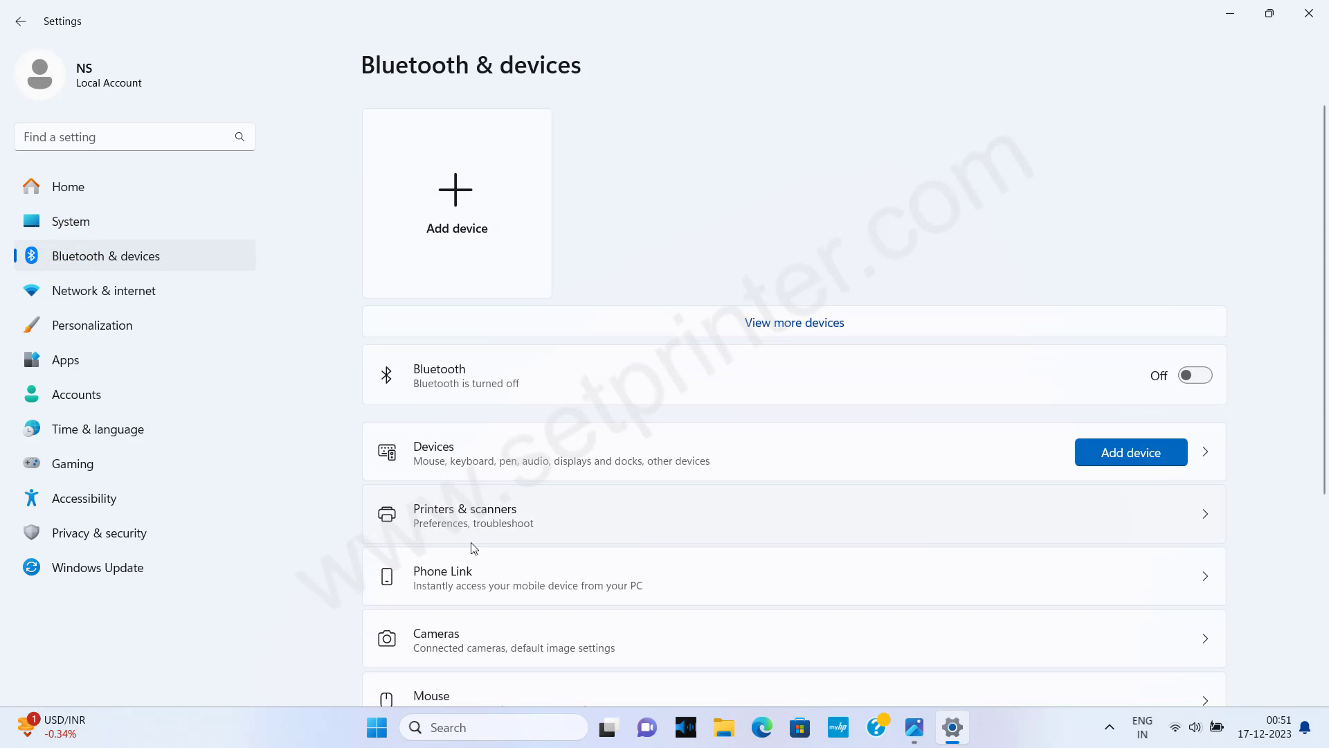
{"action": "left_click", "coordinate": [470, 506]}
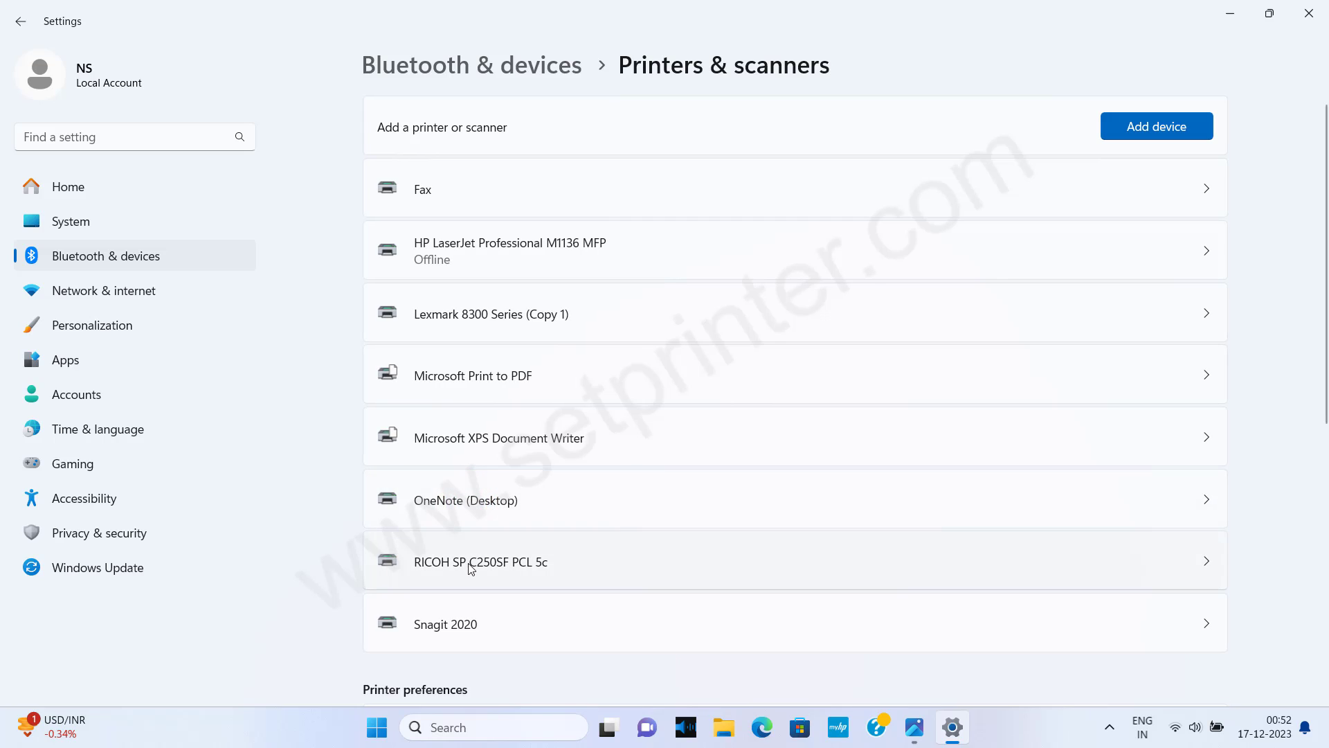
{"action": "left_click", "coordinate": [1033, 563]}
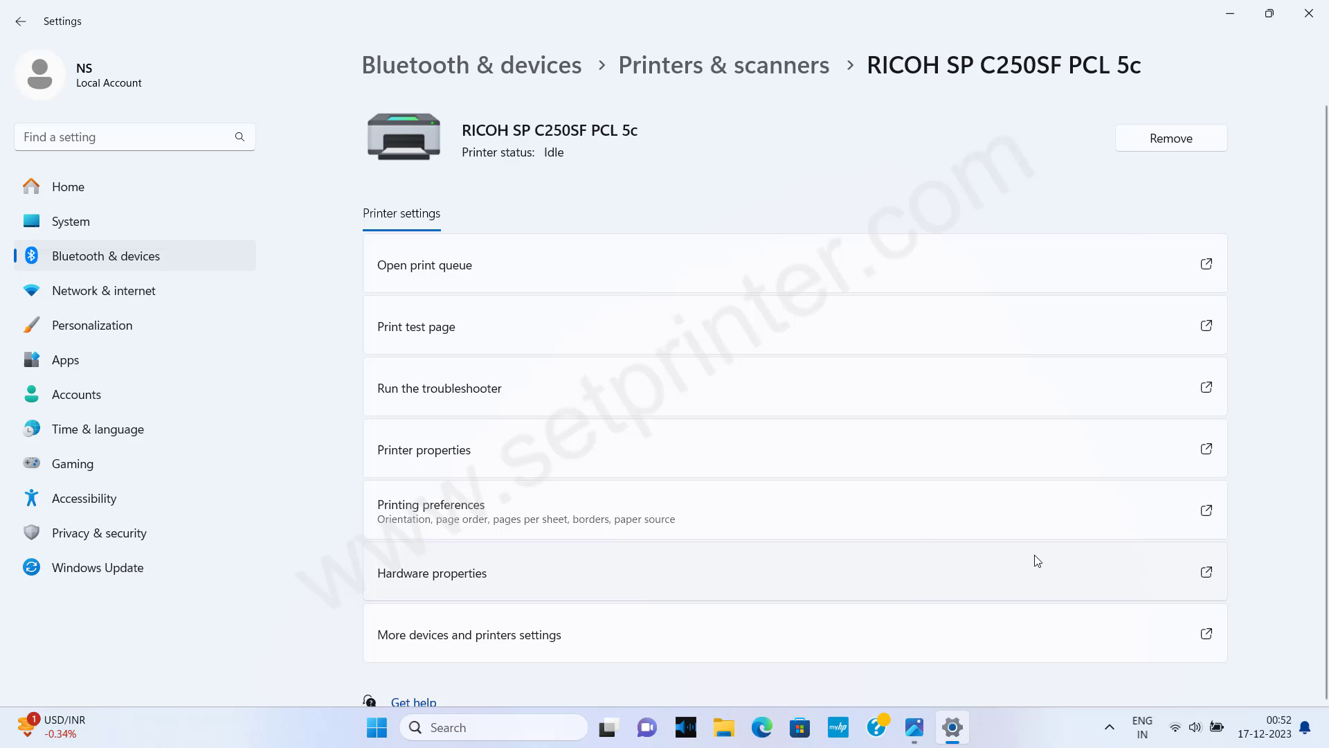